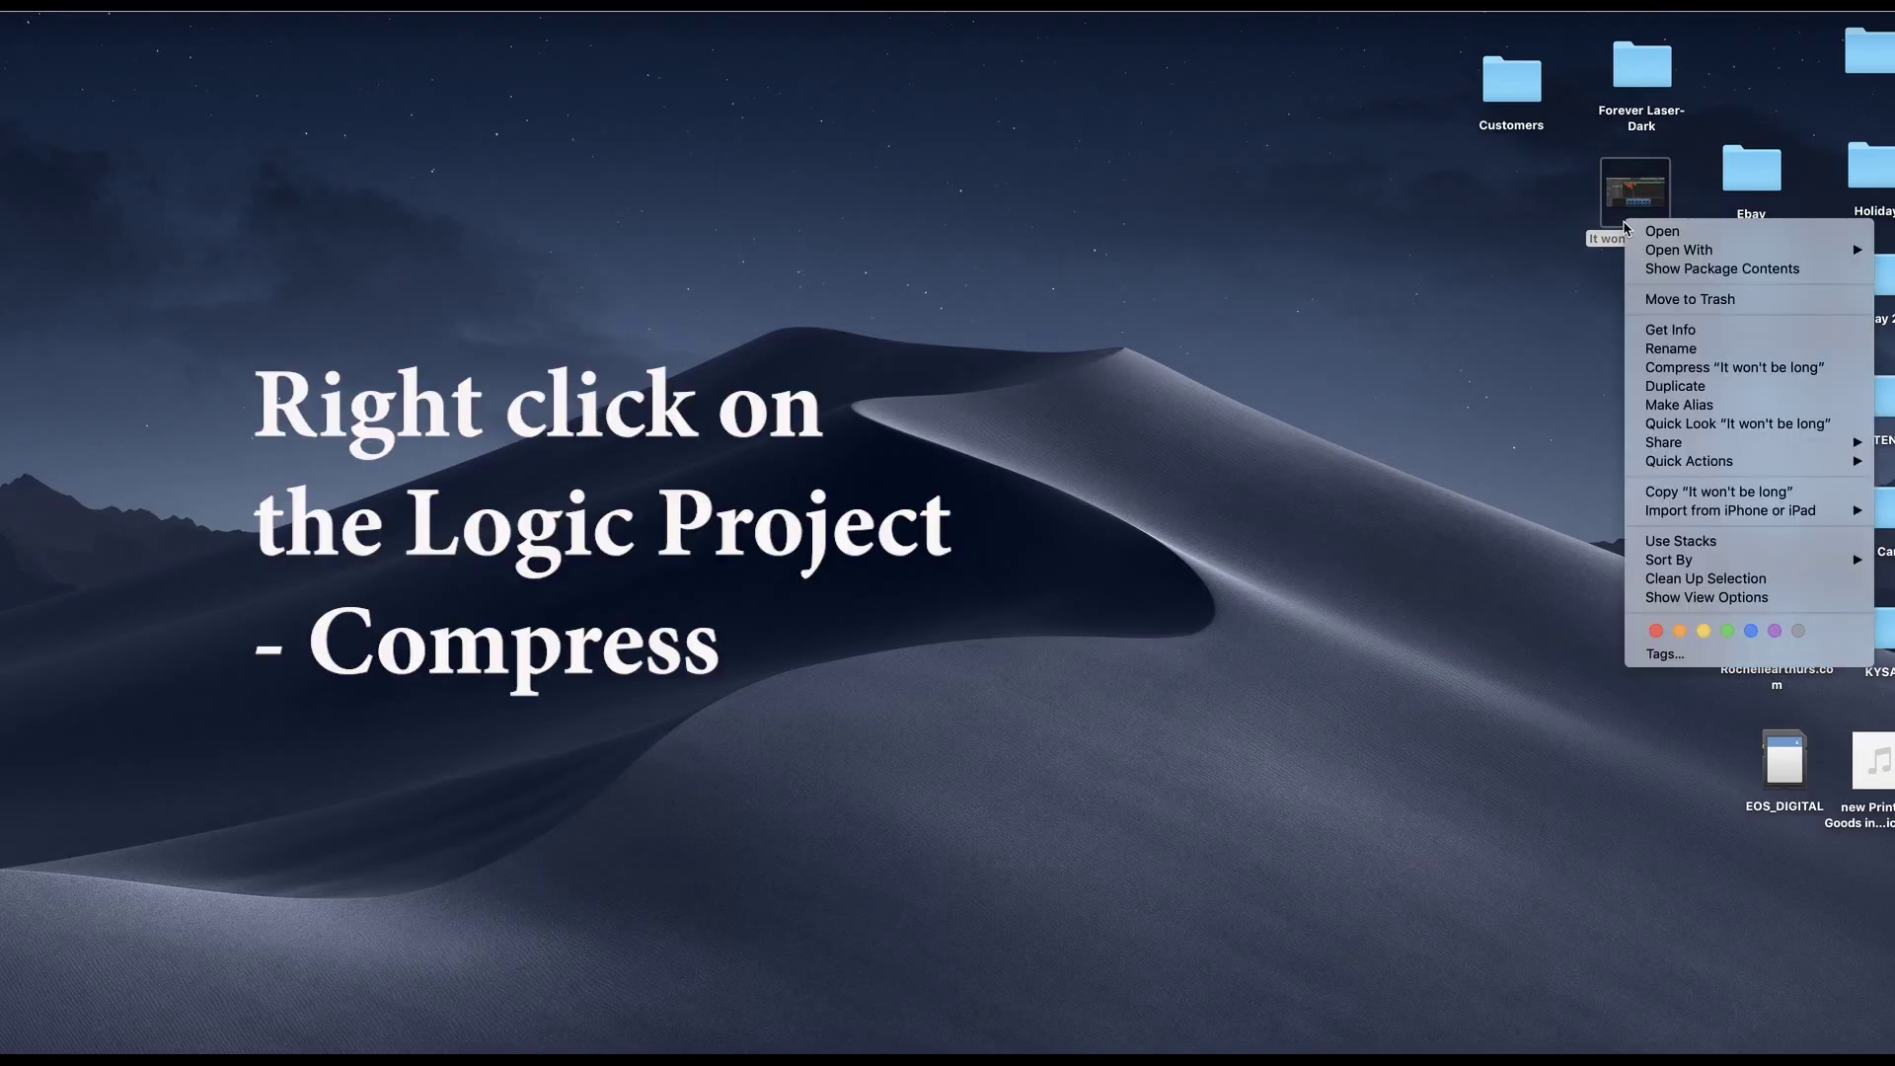
- Compress the It won't be long project into It won't be long.zip on the desktop
left_click(1675, 374)
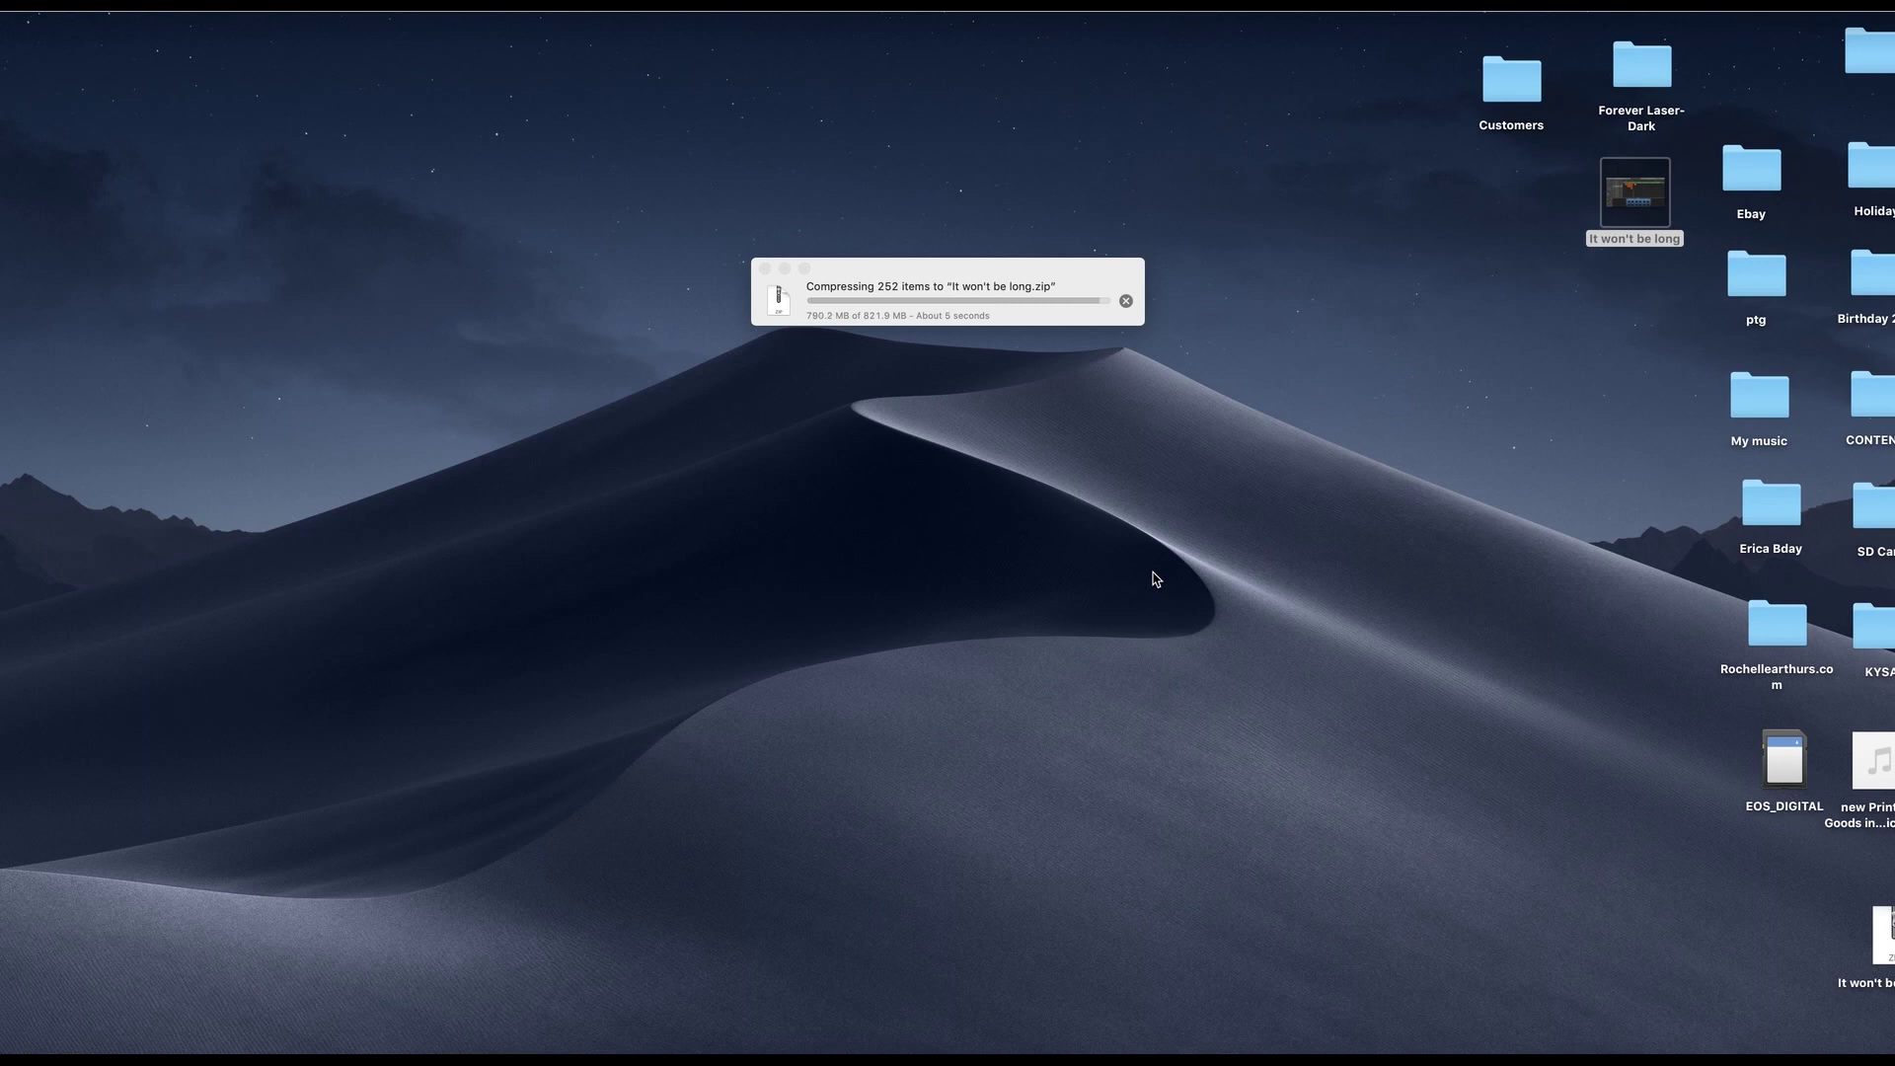
- Expand It won't be long.zip into It won't be long 2 and open that project in Logic
left_click_drag(1666, 222, 1474, 381)
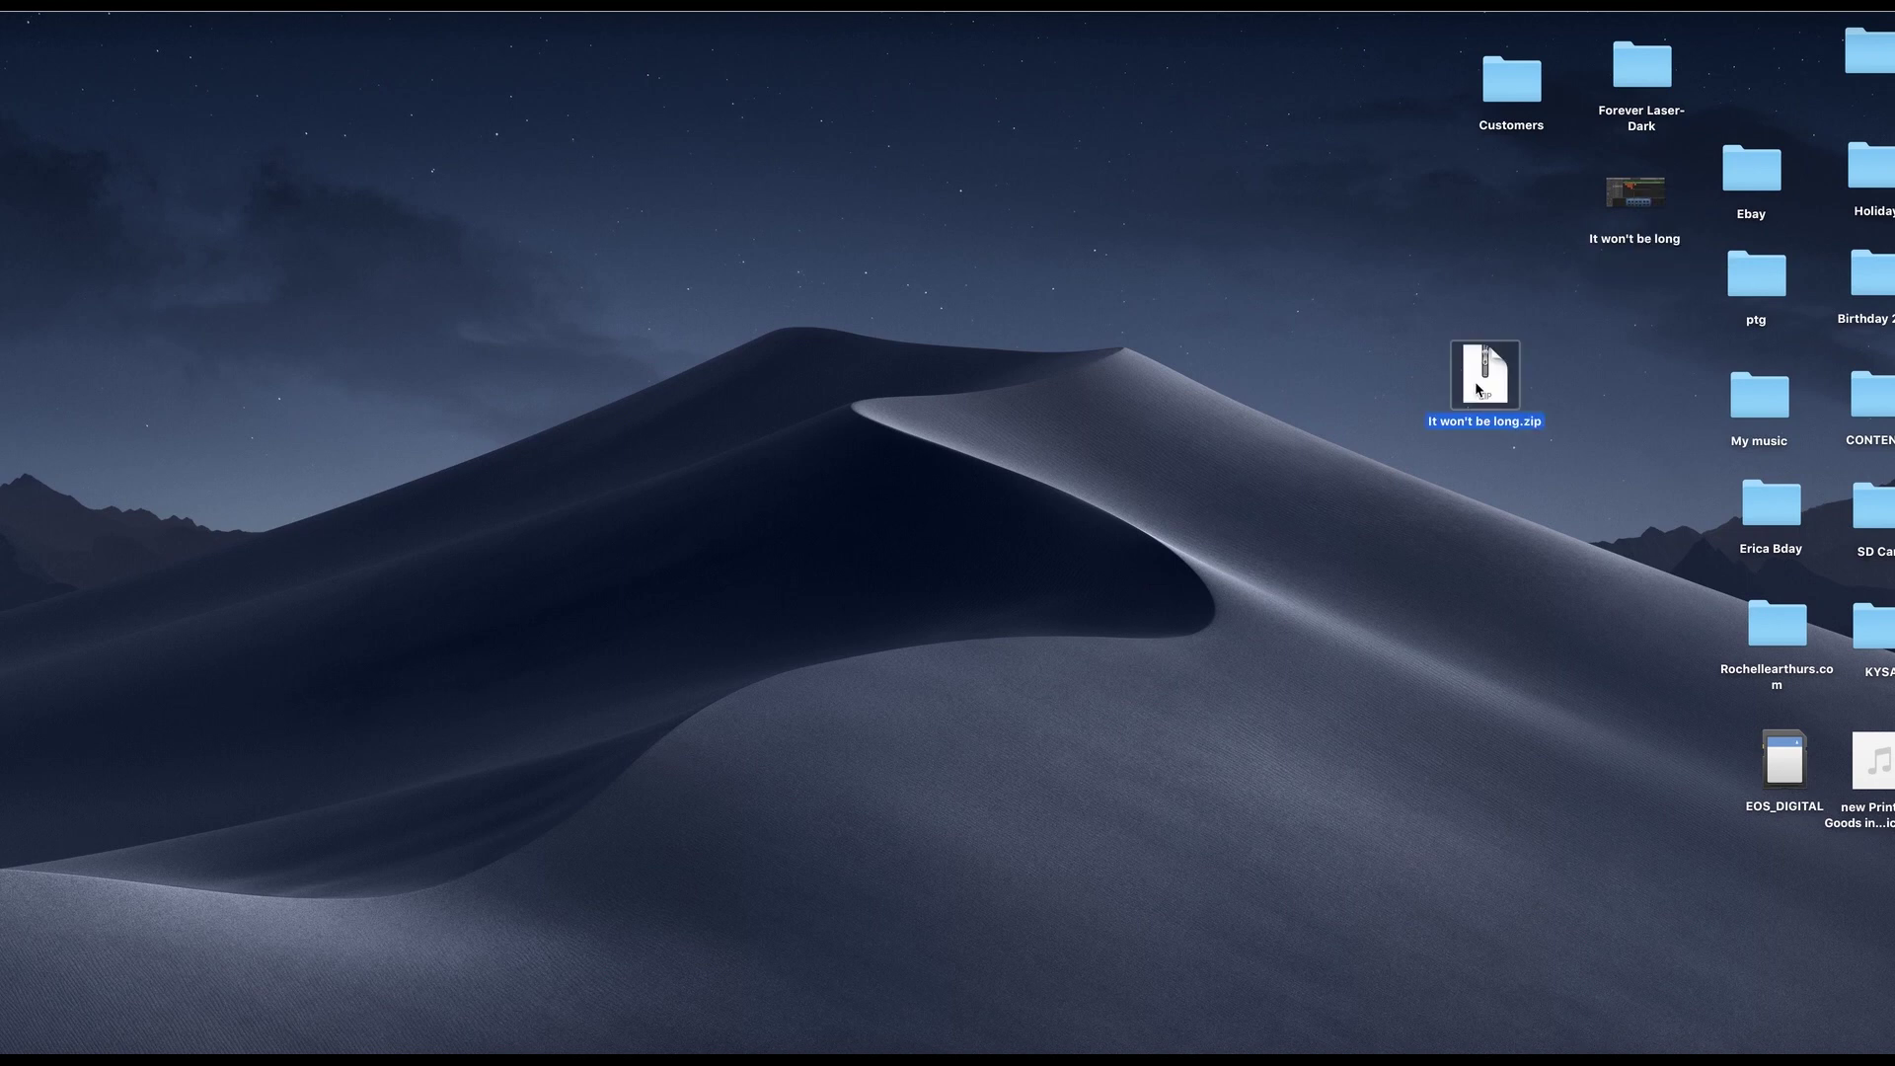
double_click(1474, 381)
left_click_drag(1505, 379, 1507, 530)
double_click(1520, 555)
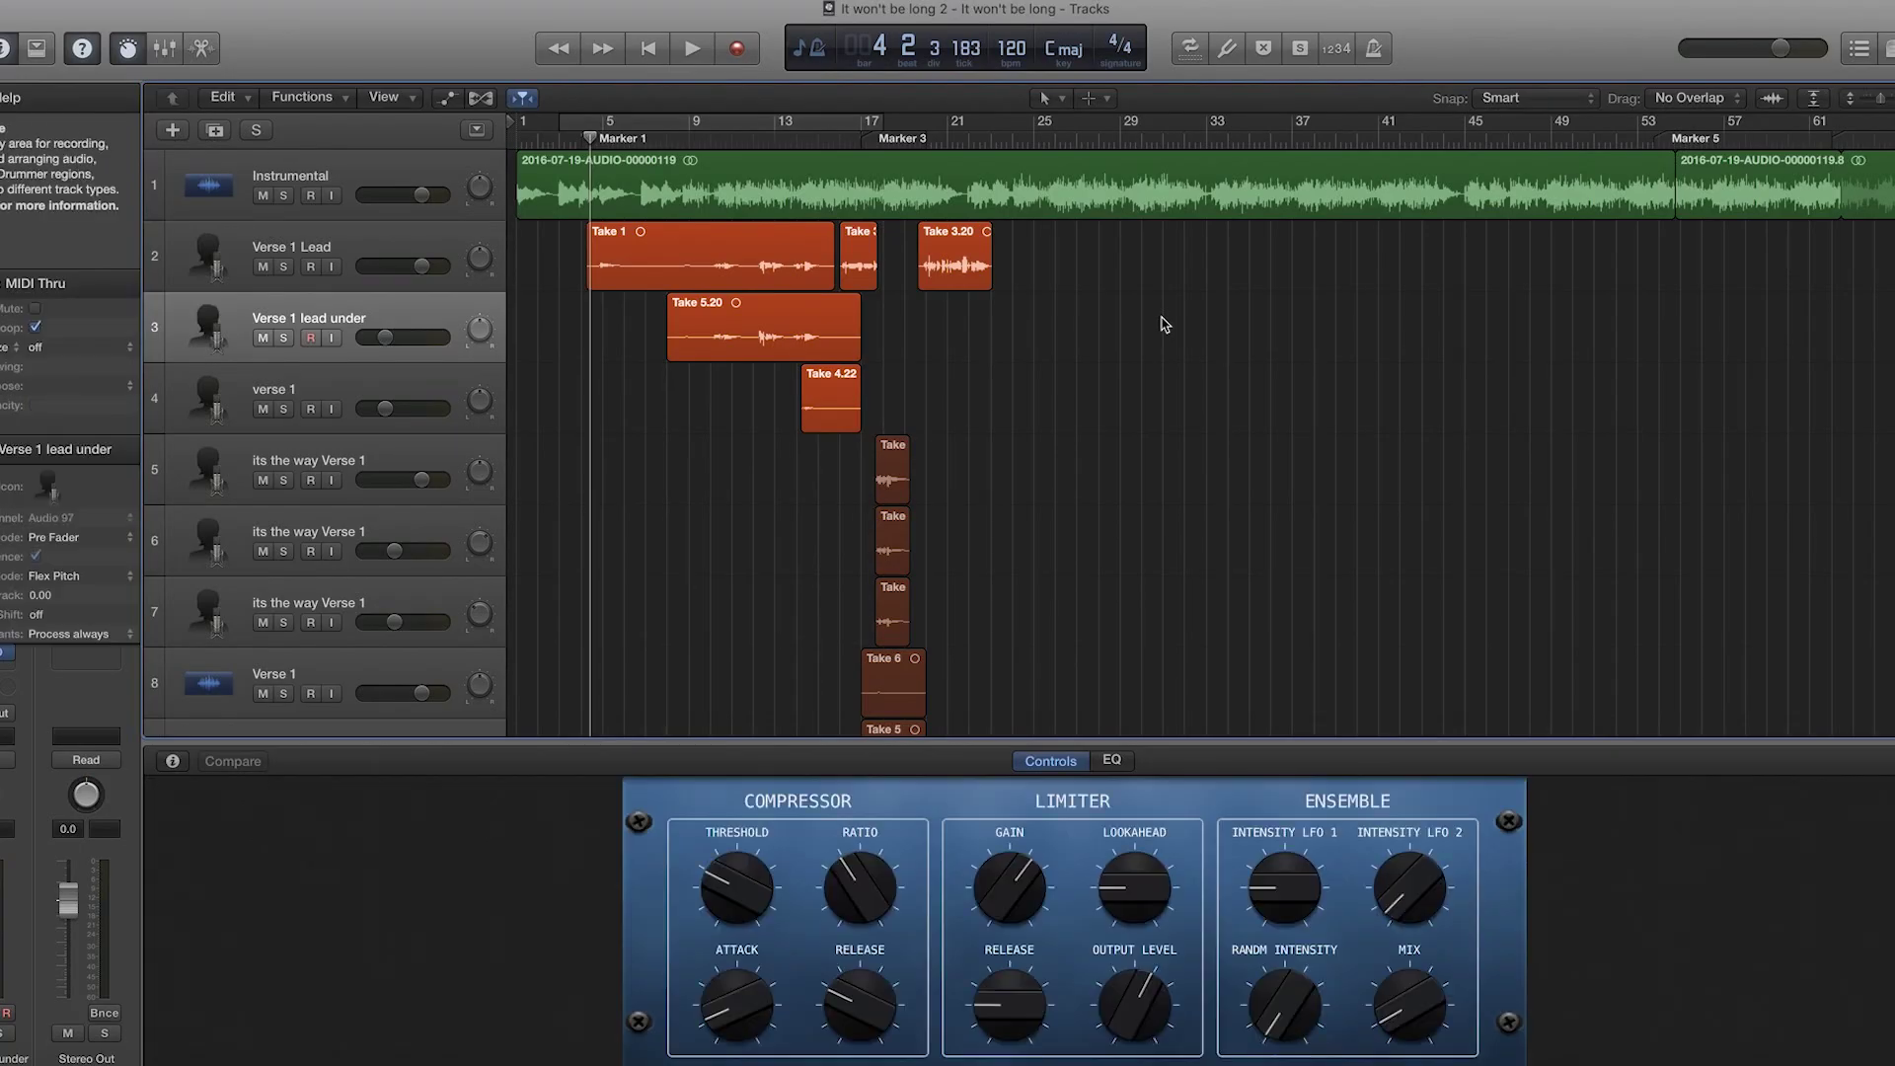
scroll(1535, 395, "down", 20)
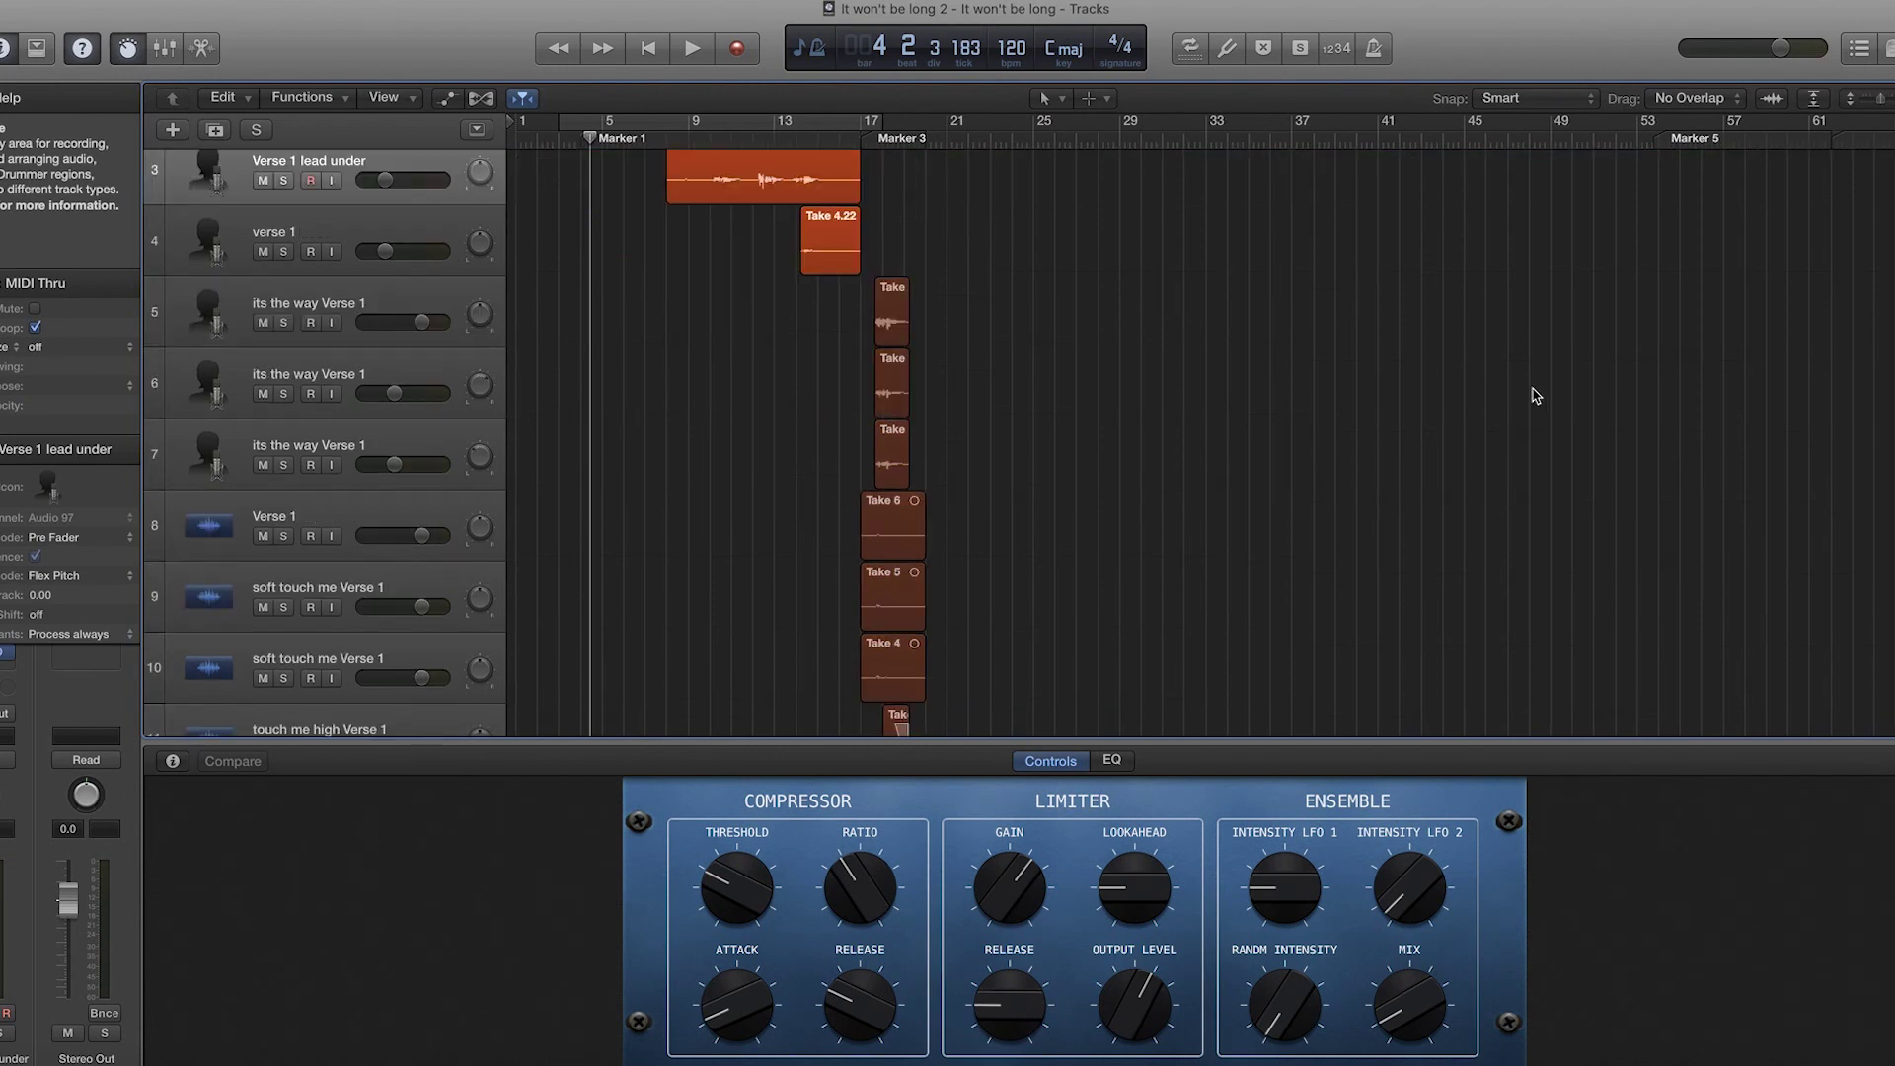
scroll(1535, 396, "down", 15)
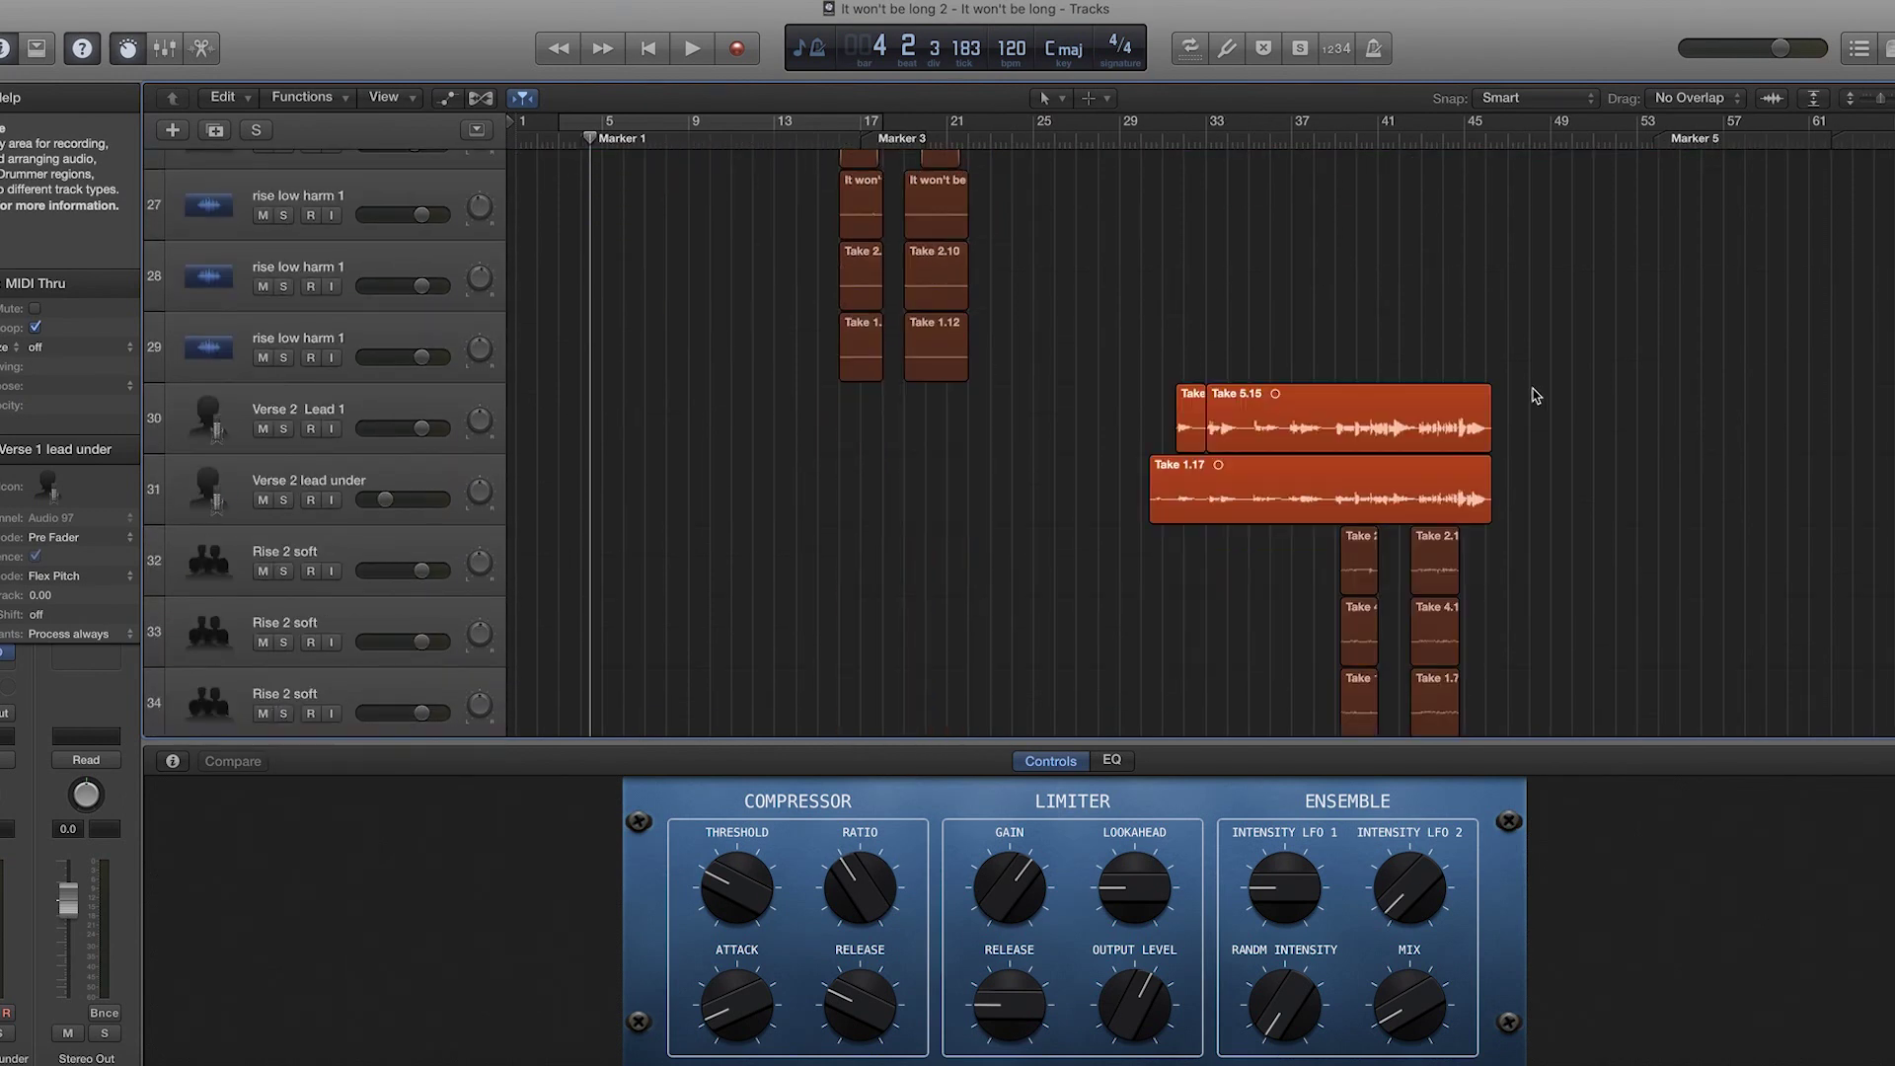
scroll(1535, 396, "up", 20)
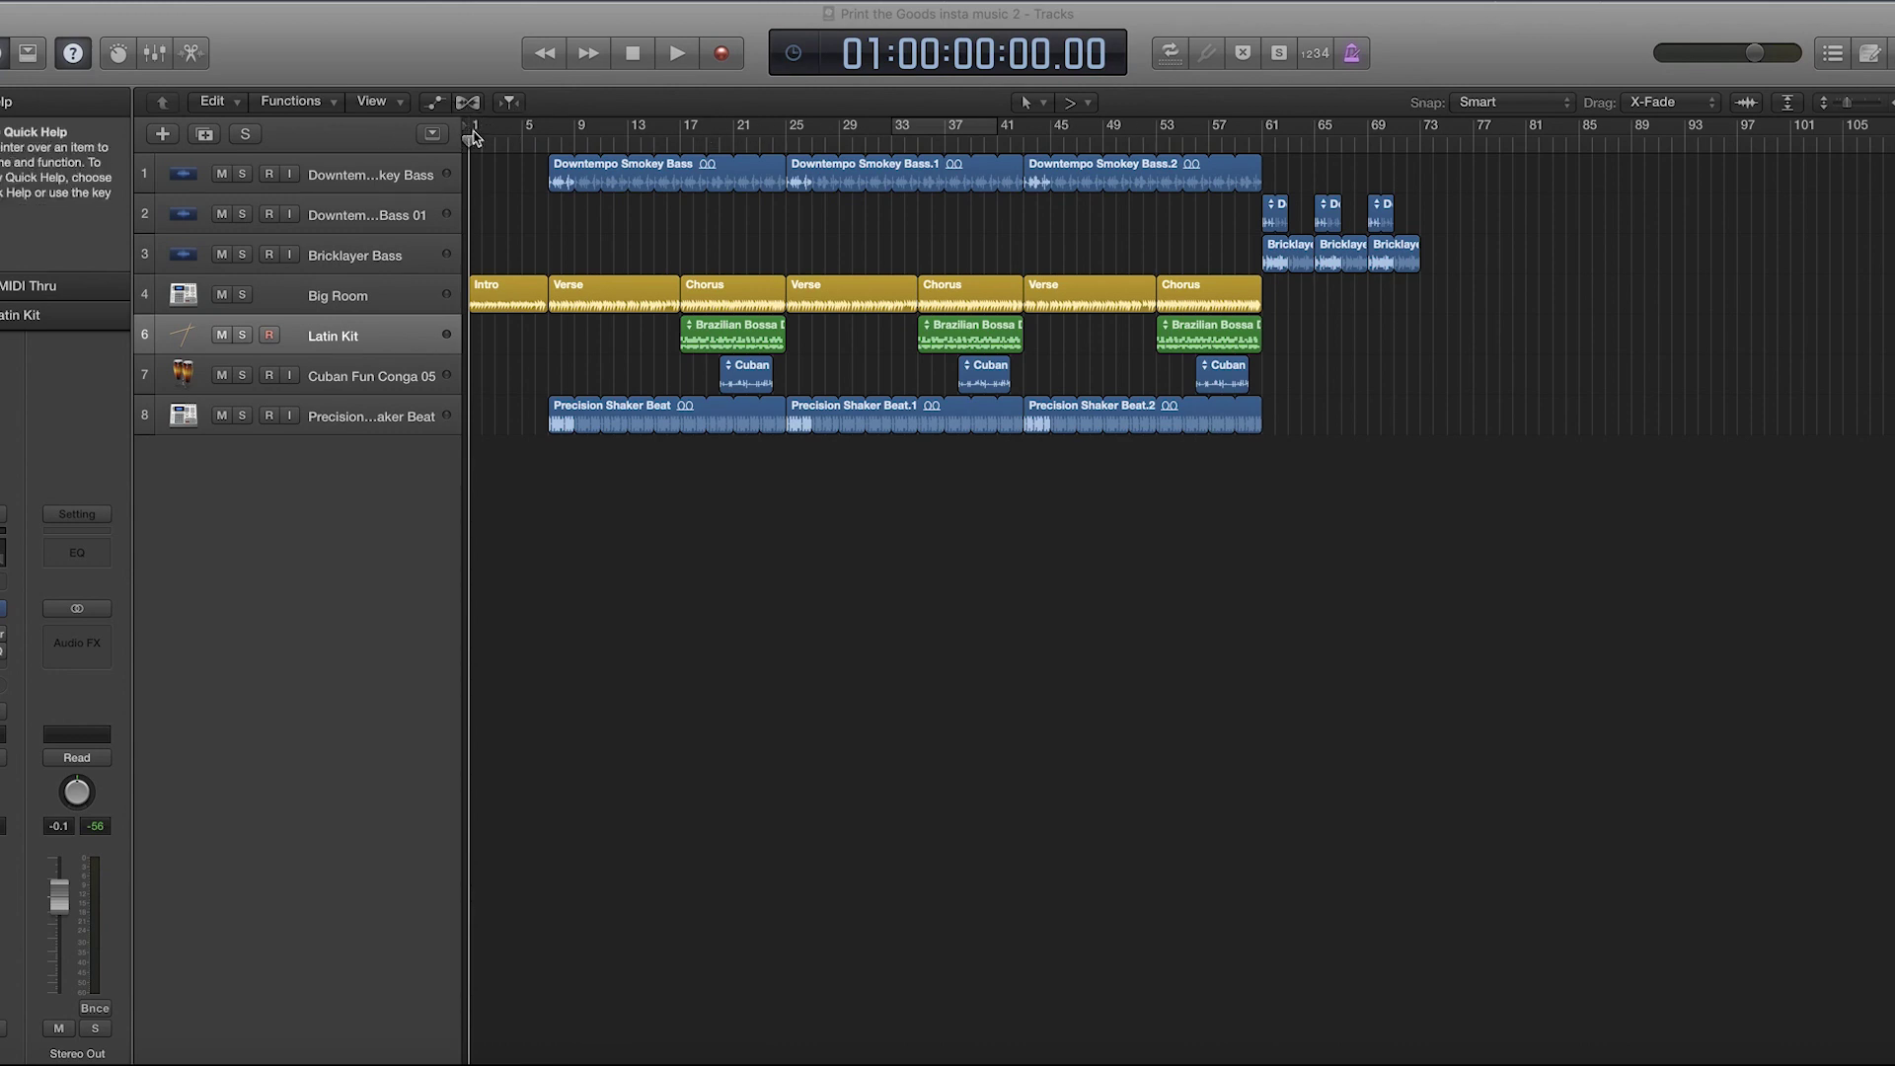
- Set a cycle range from bar 1 to about bar 73, covering every region
left_click_drag(474, 136, 1433, 130)
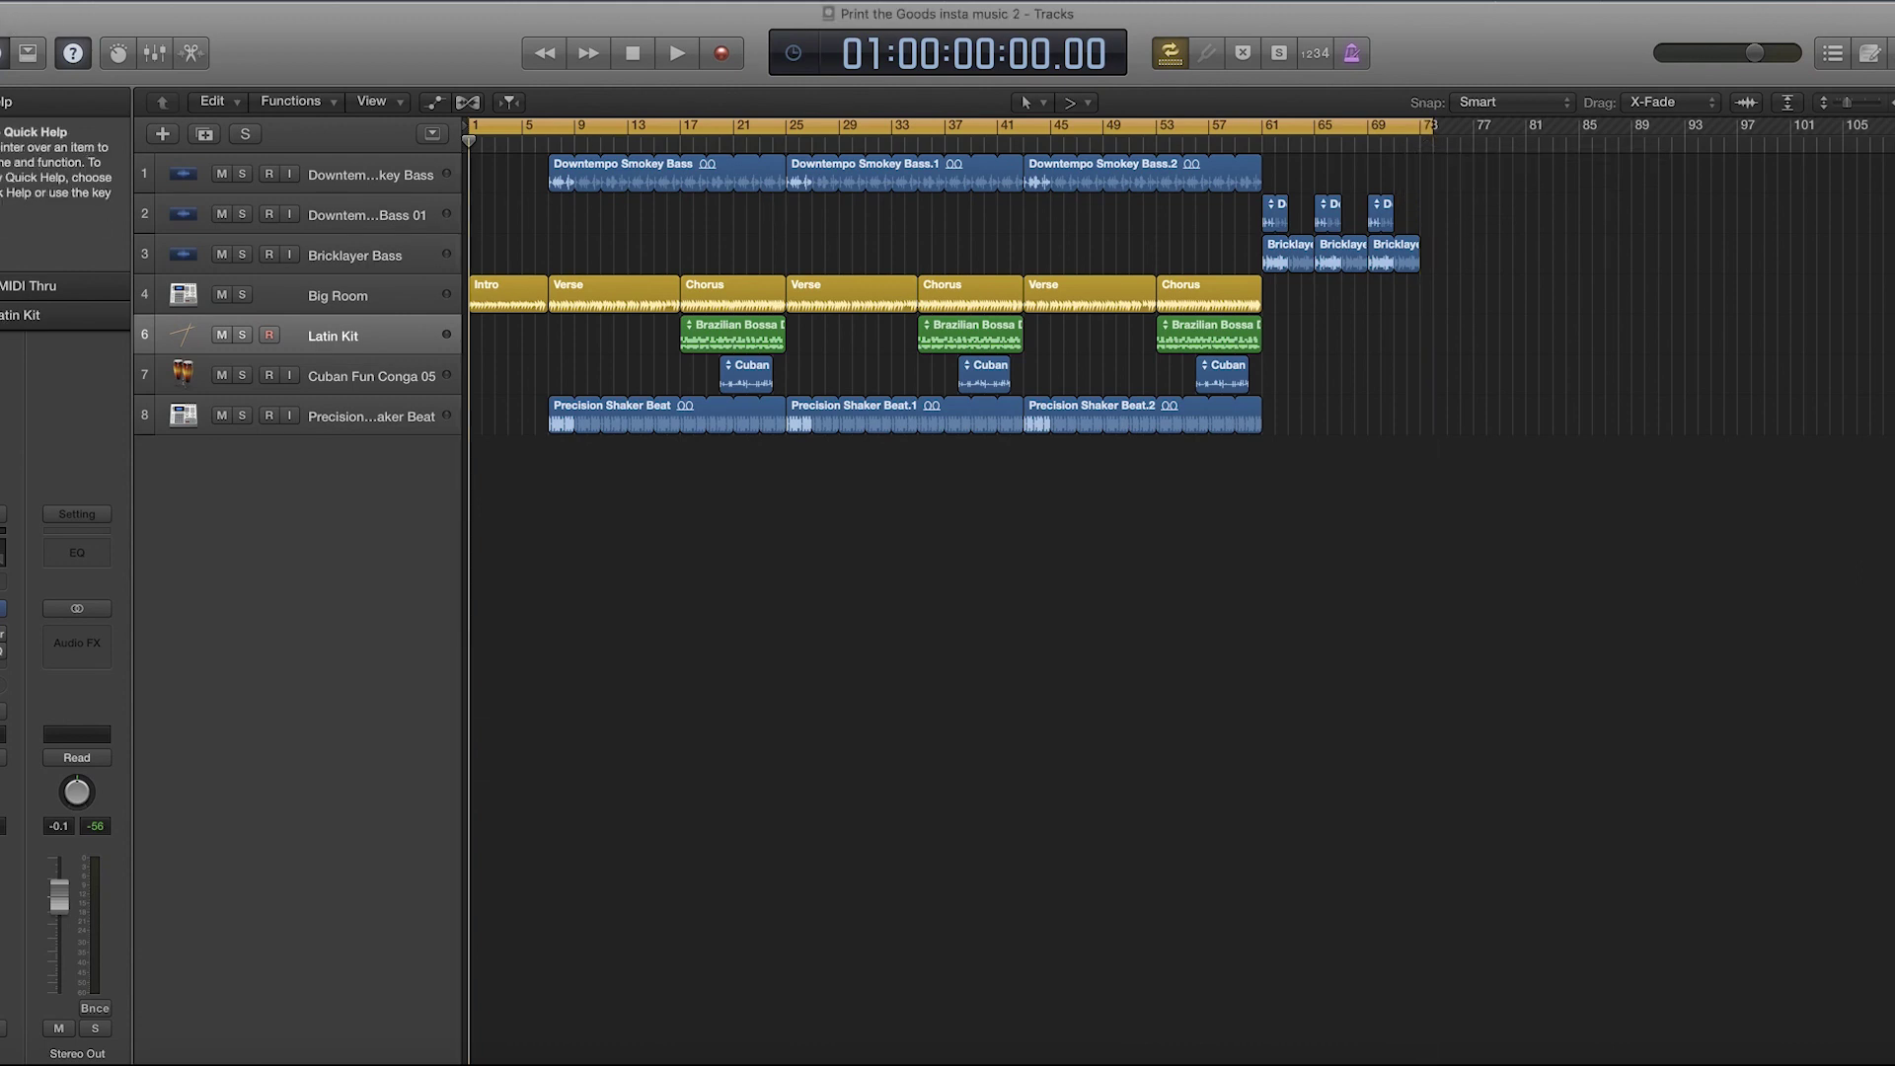
- Open the Bounce dialog through File > Bounce > Project or Section
left_click(87, 0)
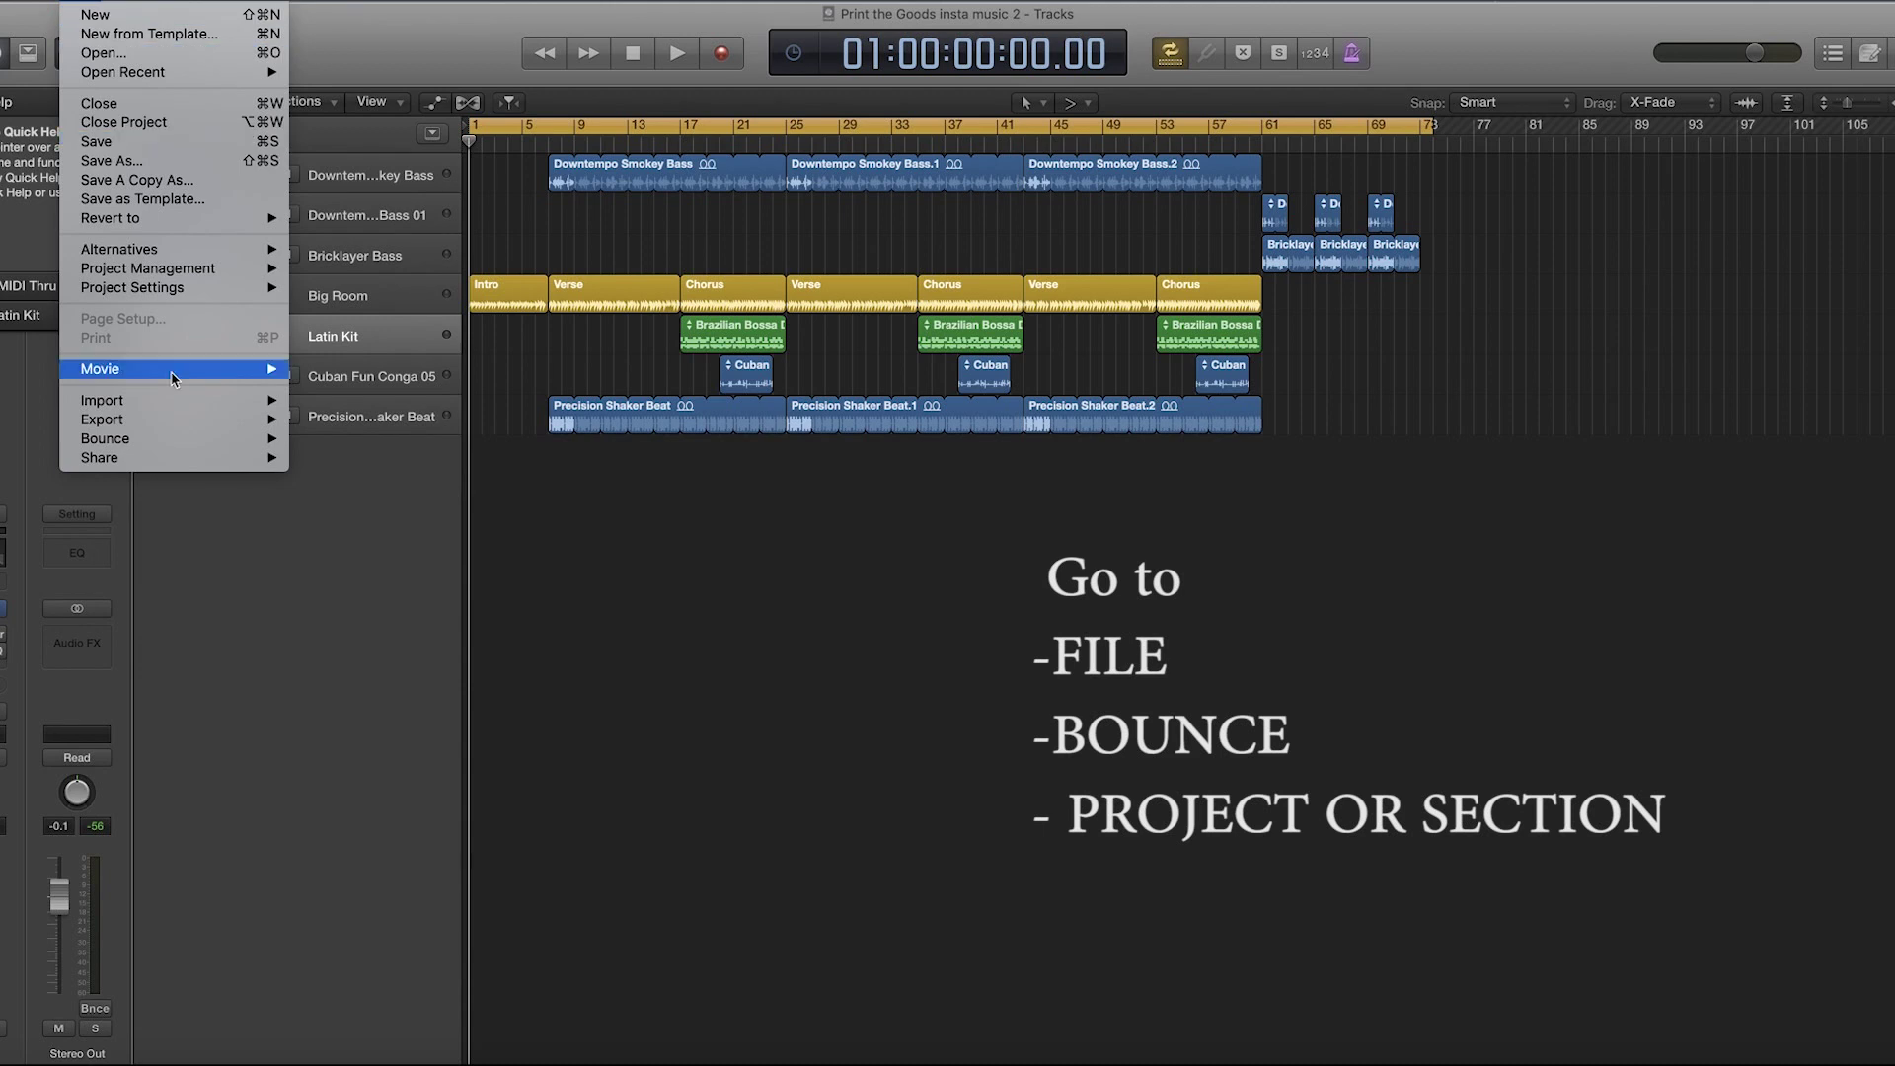
mouse_move(170, 407)
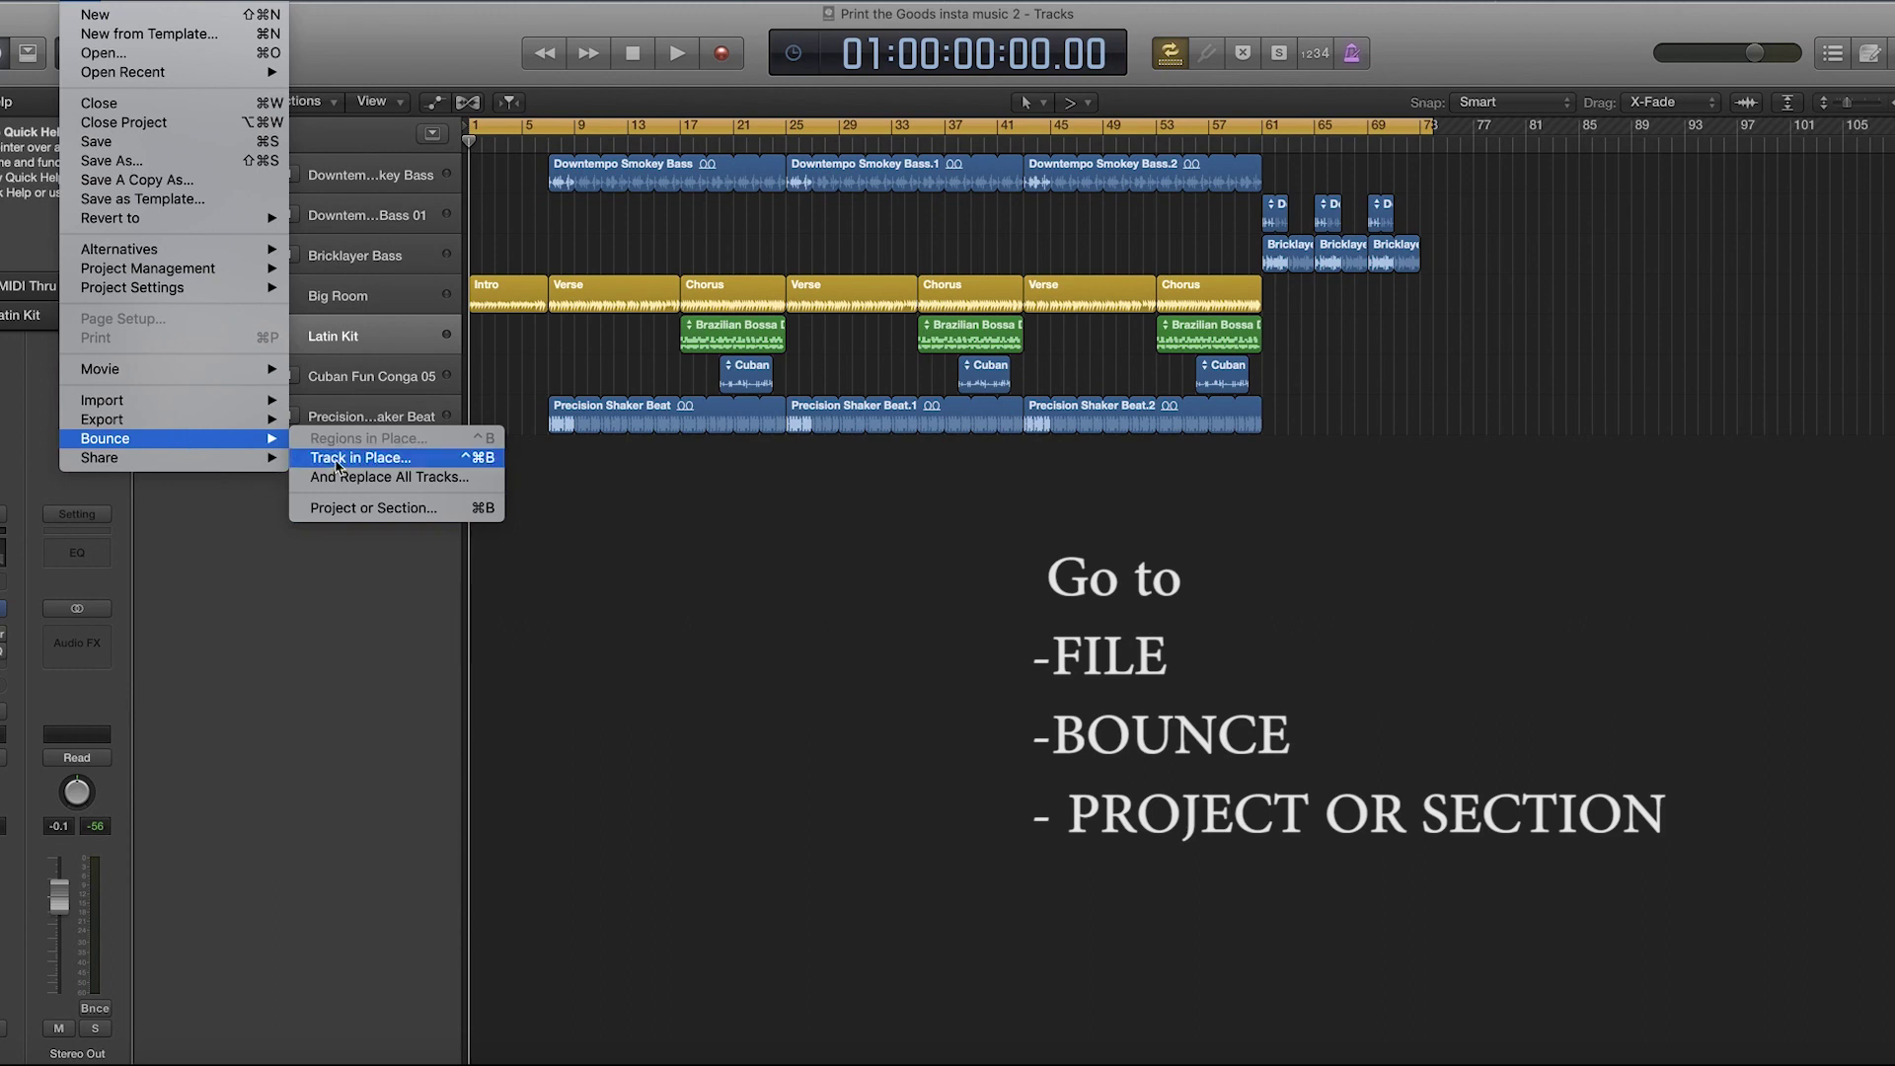
left_click(350, 509)
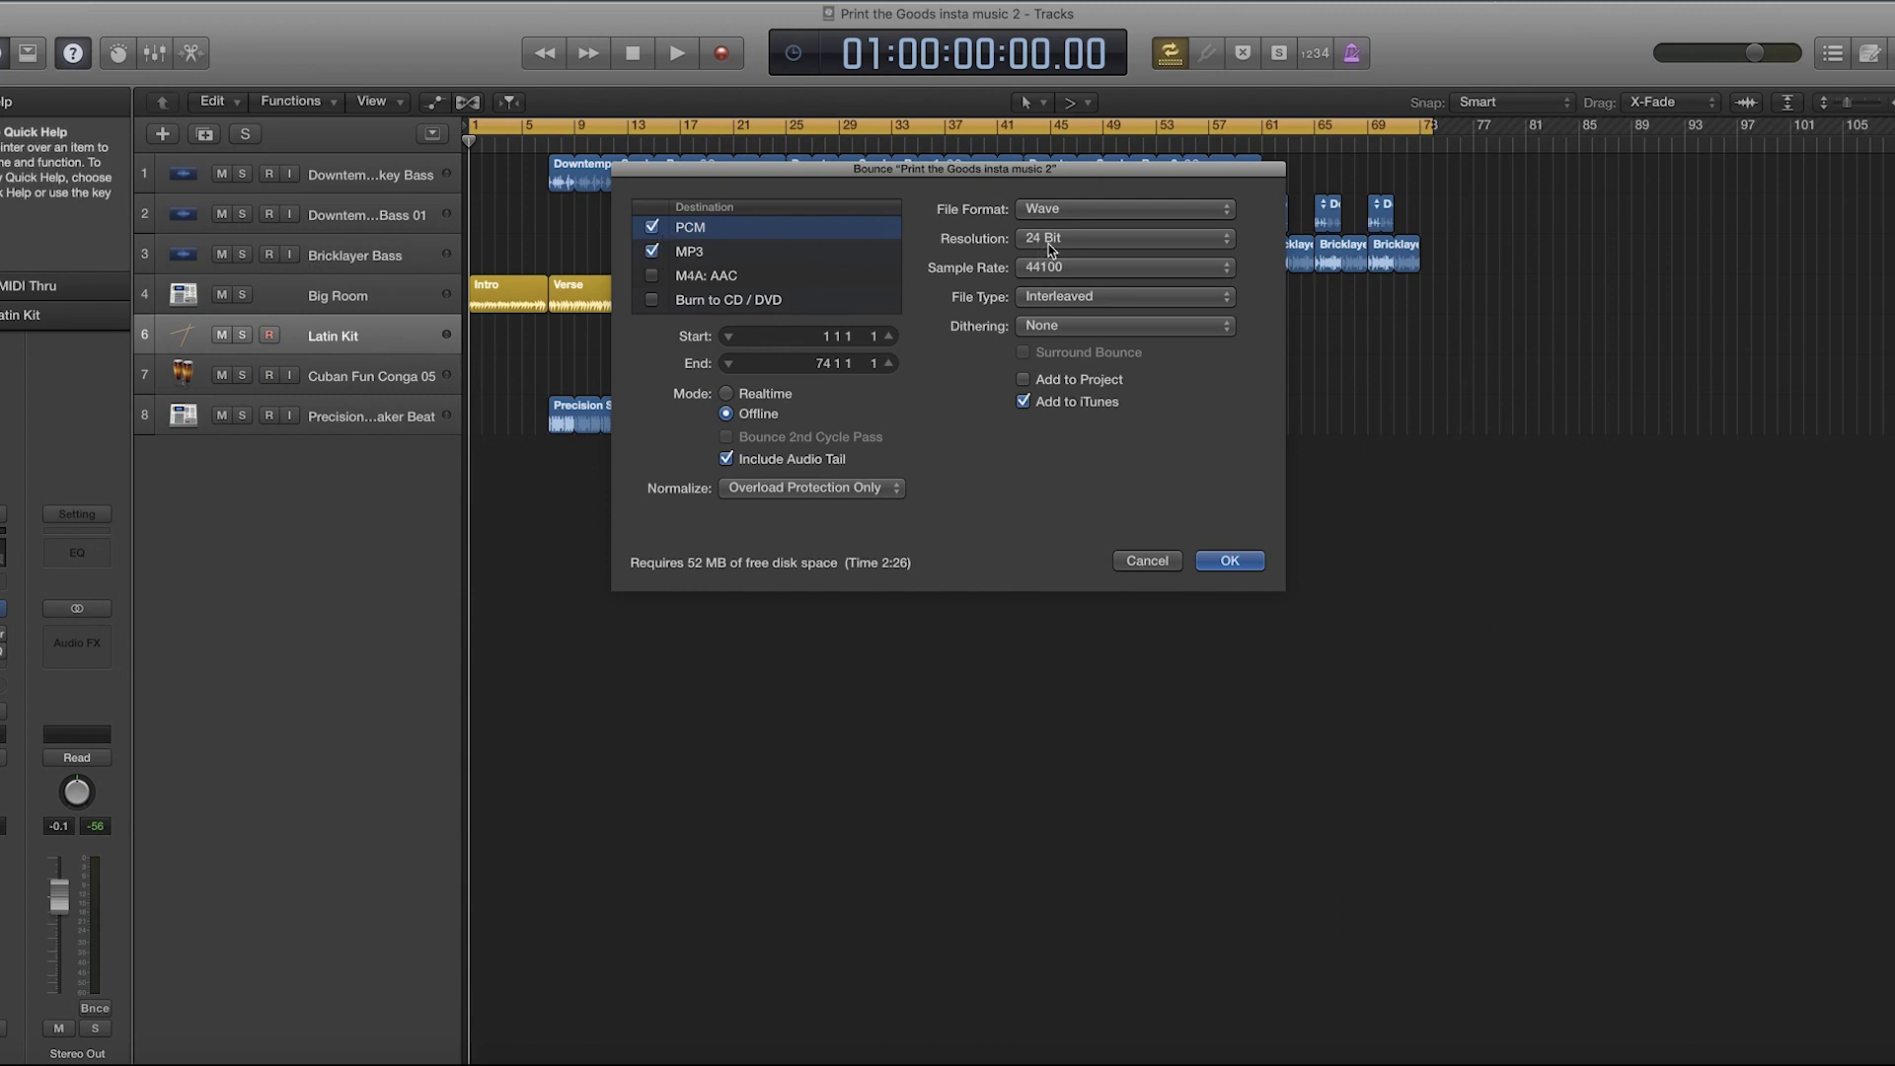
- Keep Wave as the bounce file format, with 24 Bit, PCM, MP3 and Add to iTunes on
left_click(1113, 218)
left_click(1113, 218)
- Bounce the song to the Desktop as 'Print the Goods insta music lpx'
left_click(1240, 562)
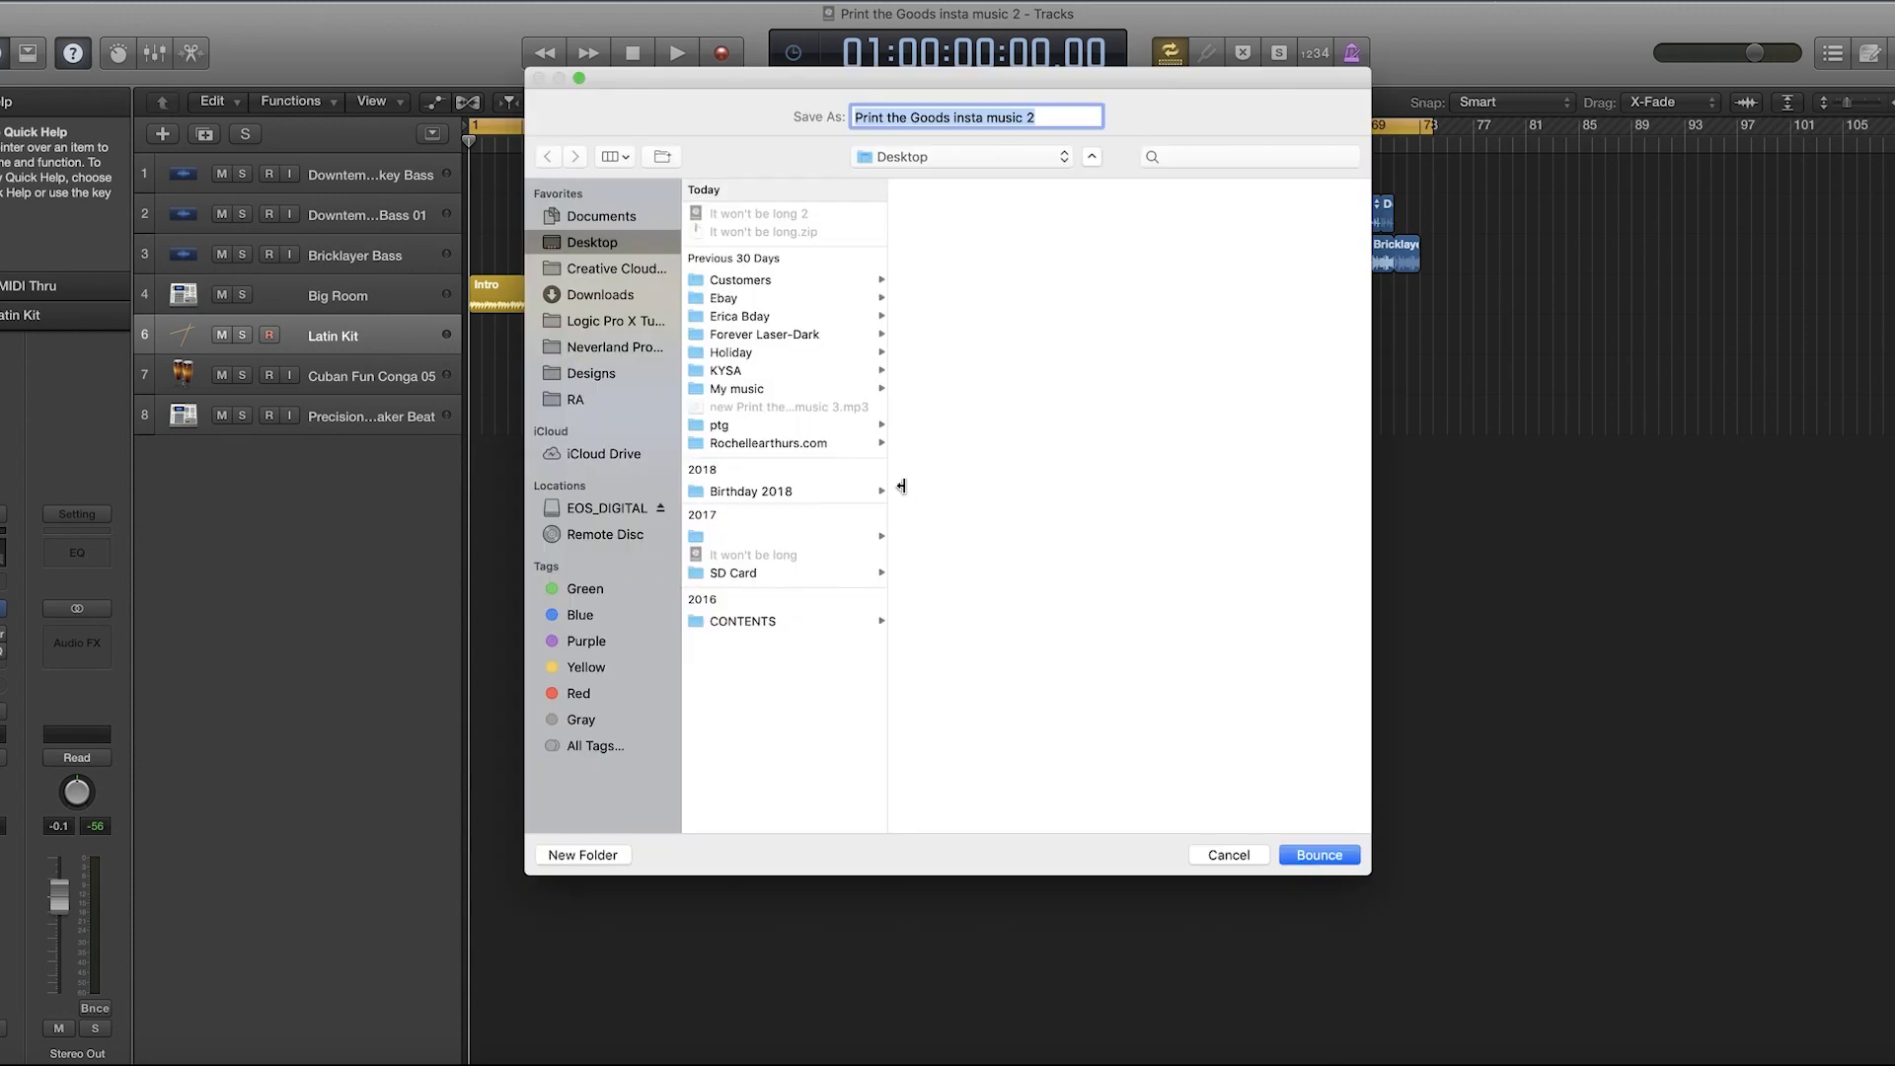
left_click(1064, 119)
key("BackSpace")
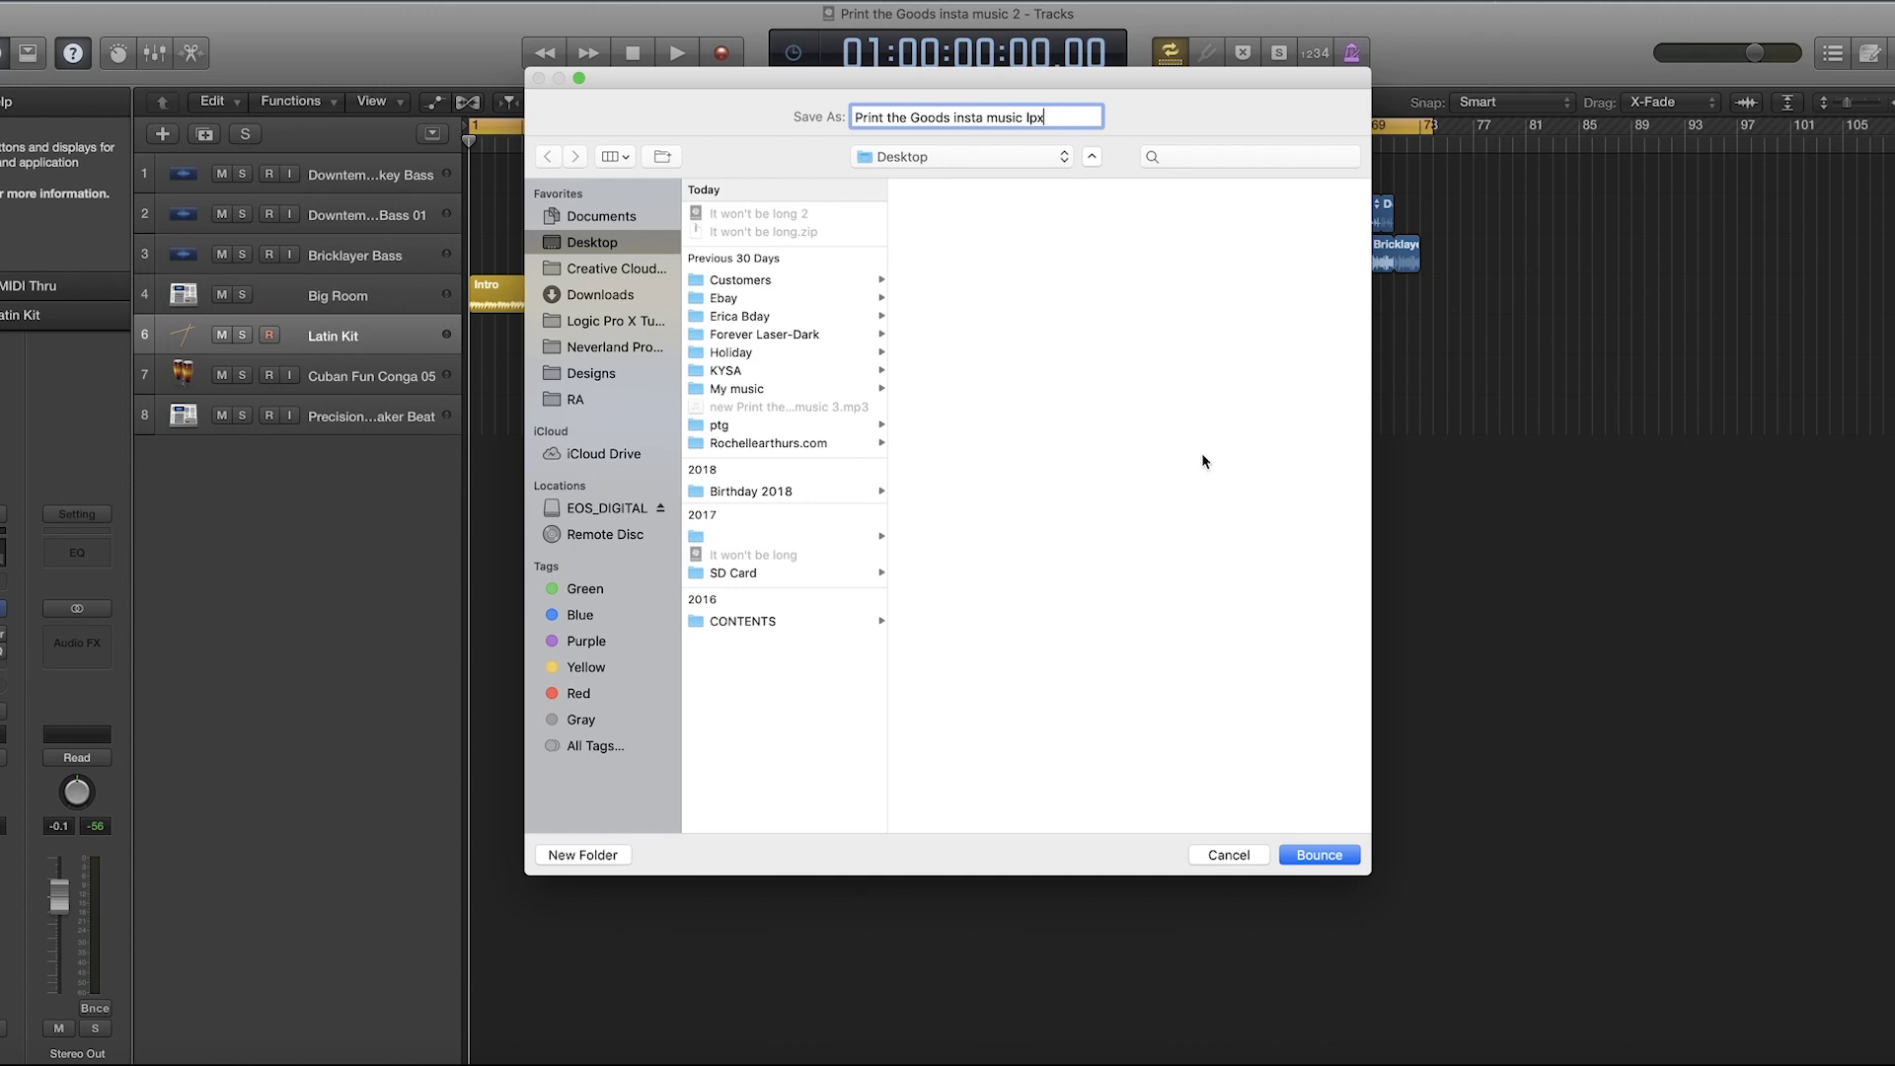
left_click(1334, 855)
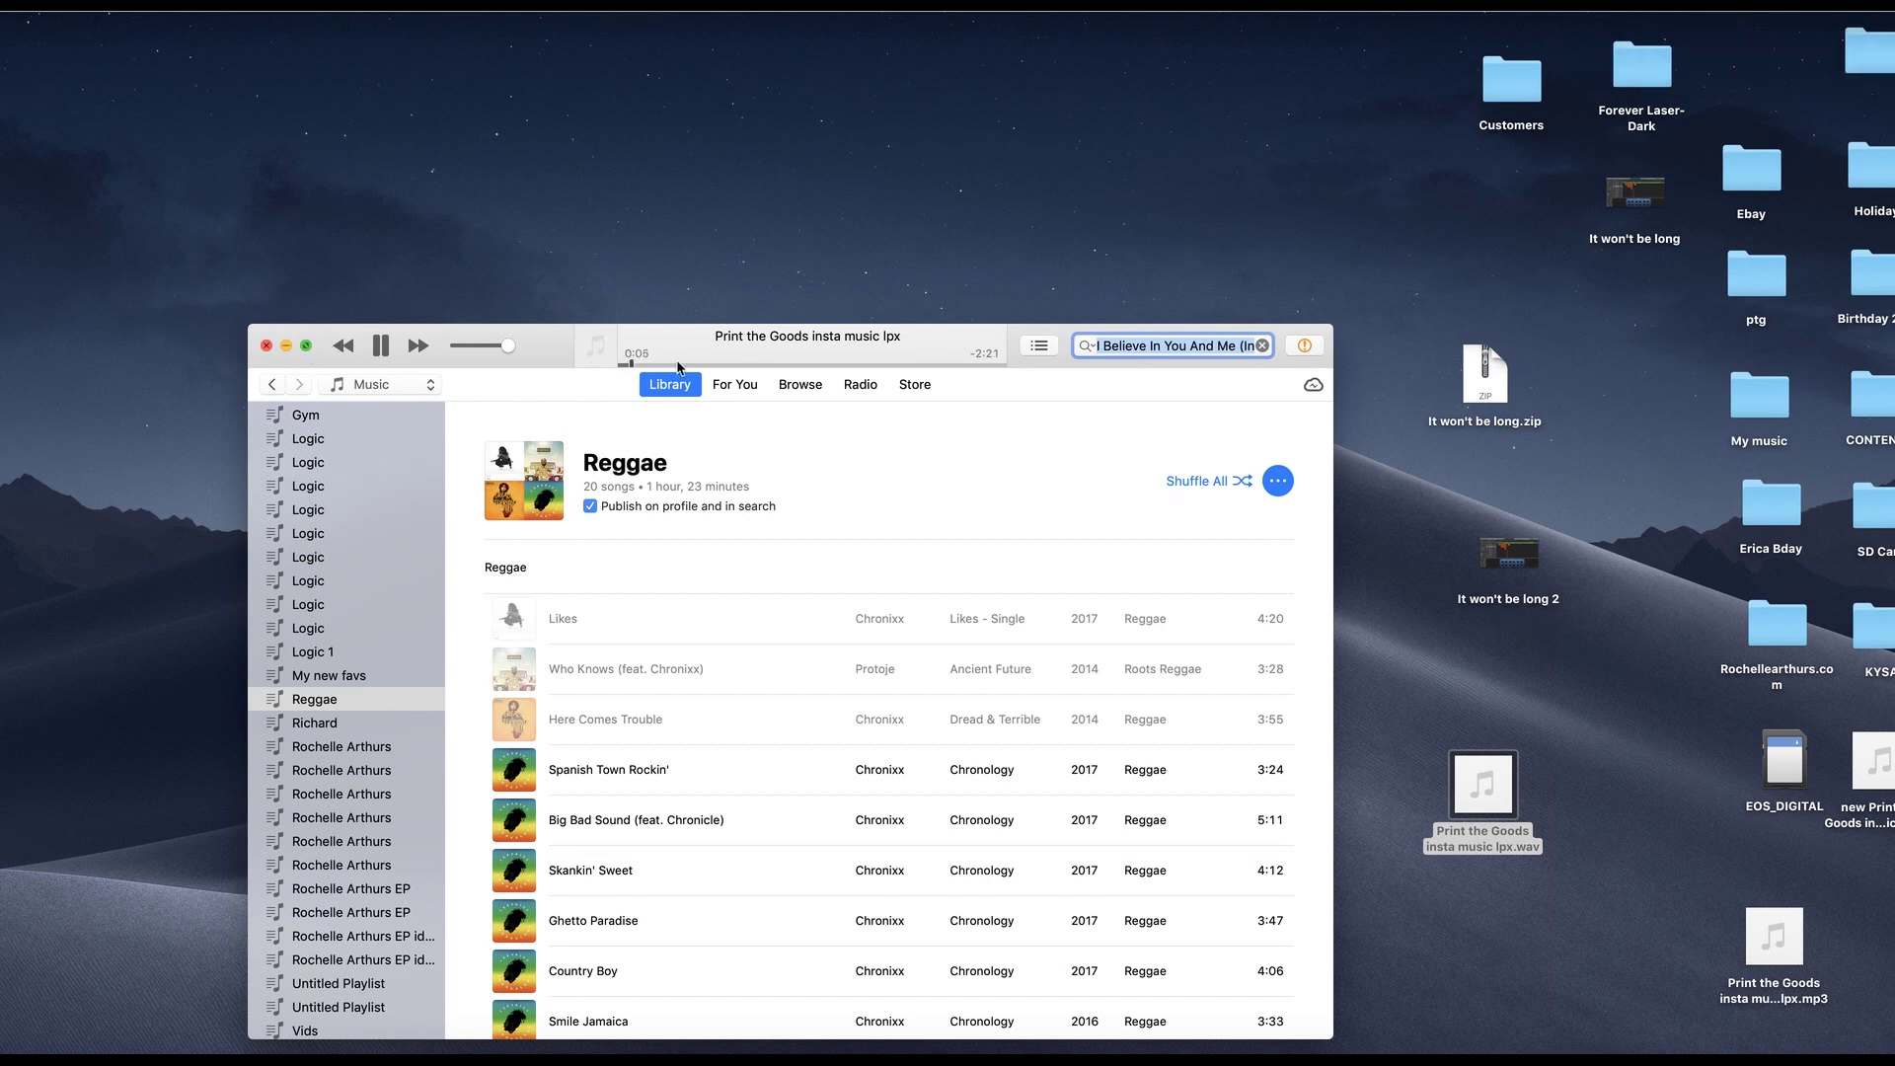
- Make iTunes fill the screen and pause the bounced track at 0:09
left_click(307, 345)
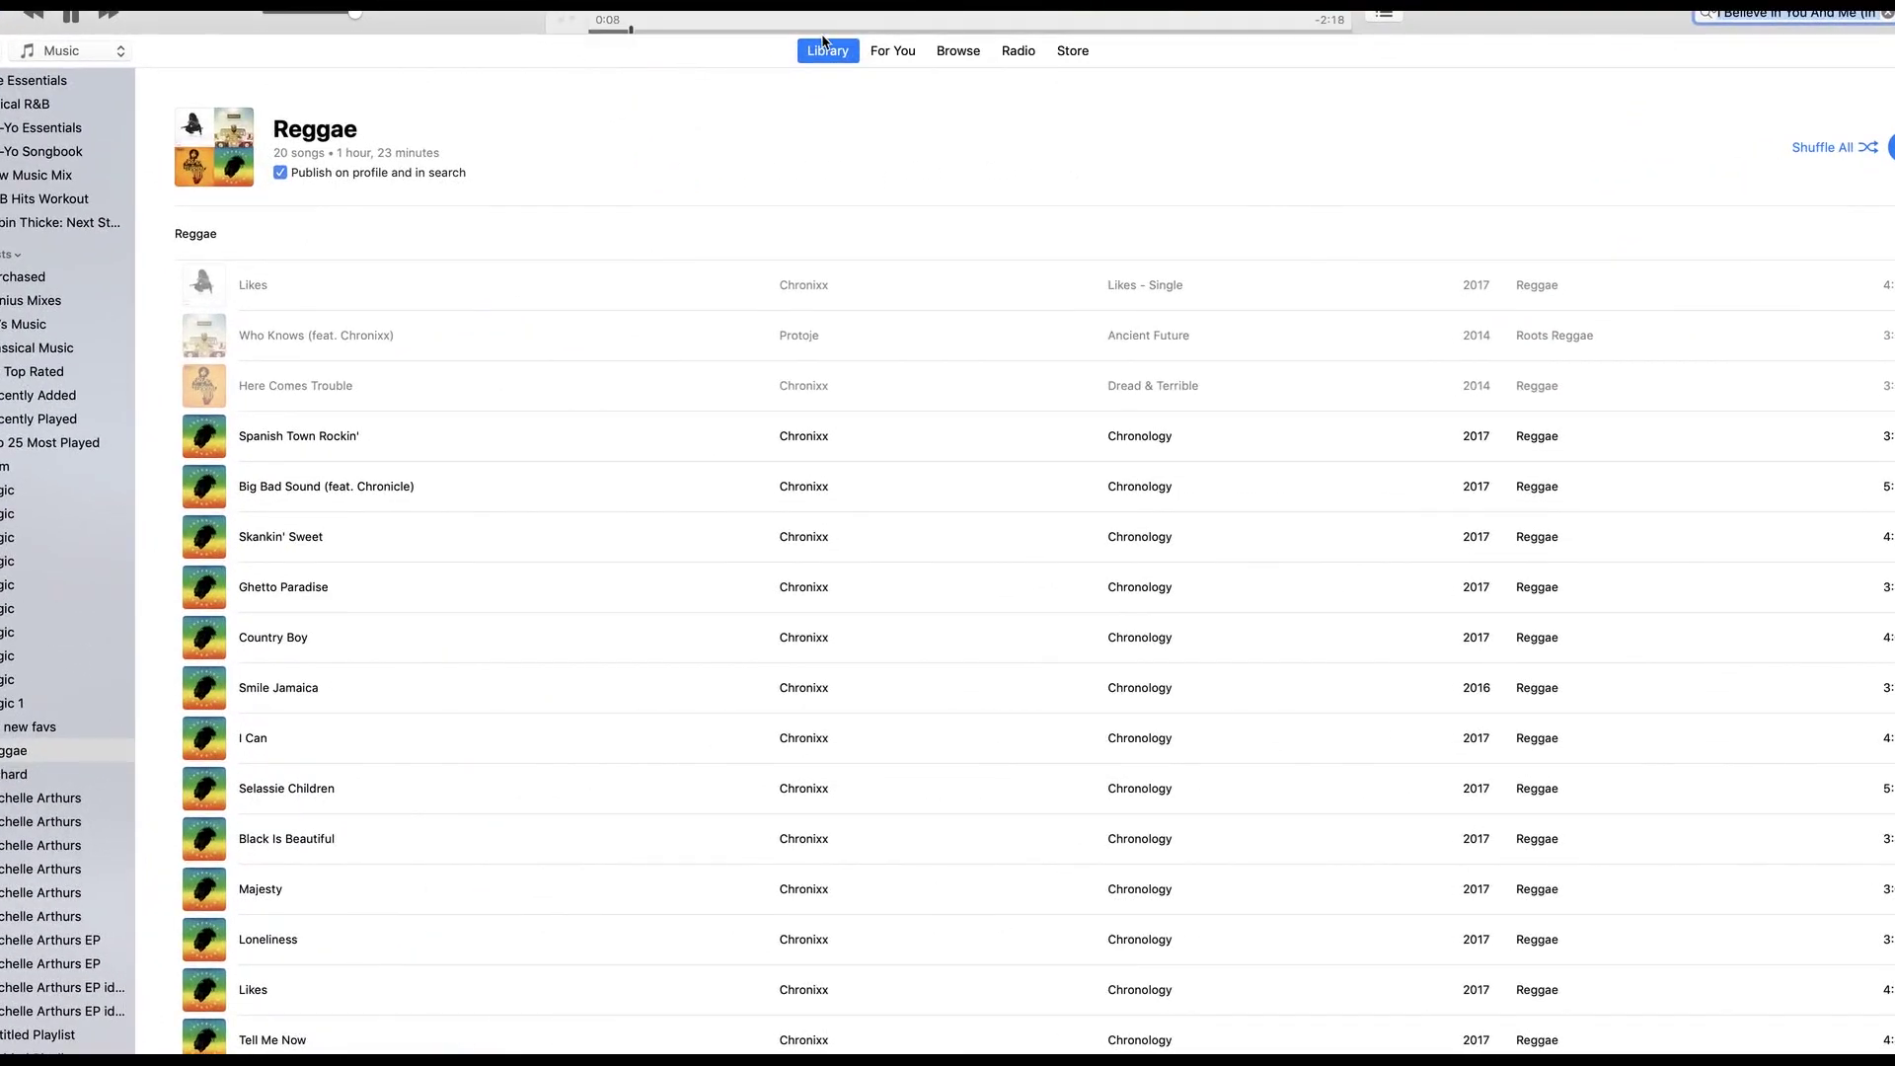
left_click(71, 15)
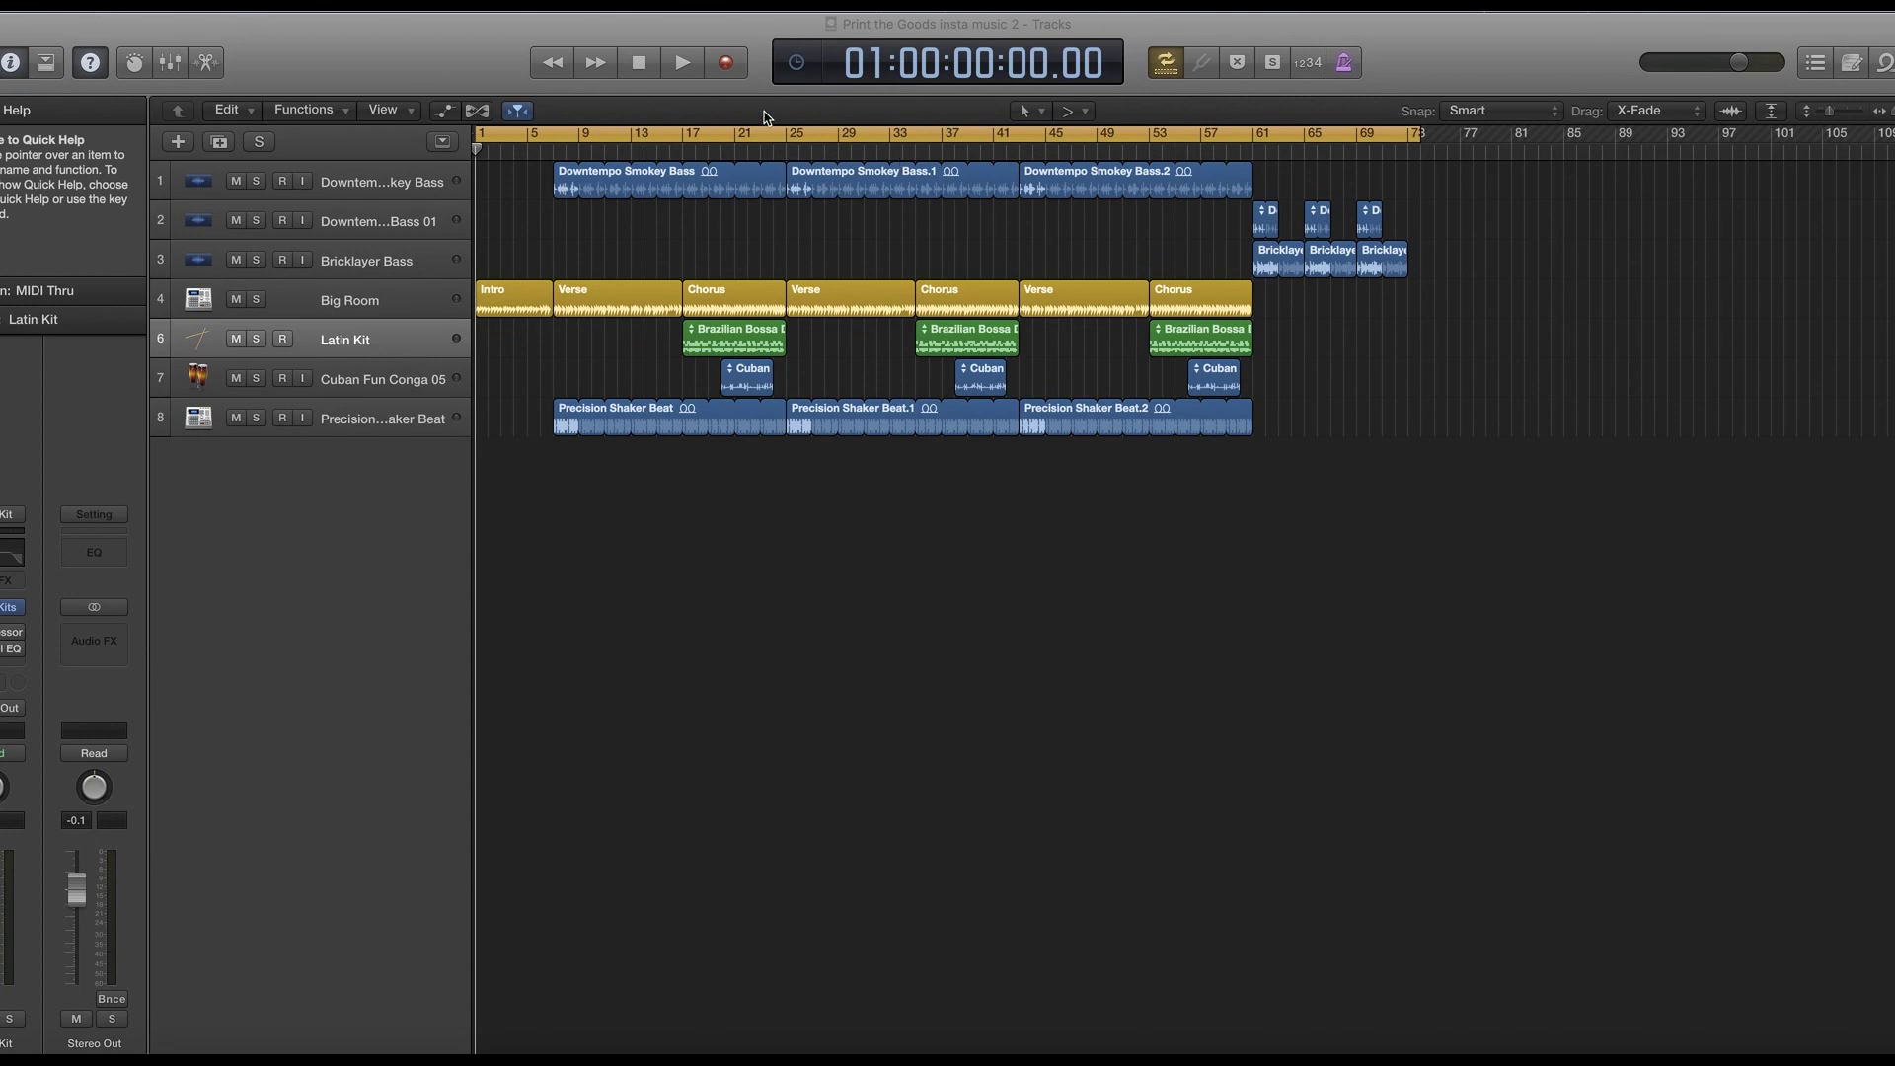
- Open the export dialog through File > Export > All Tracks as Audio Files
left_click(102, 11)
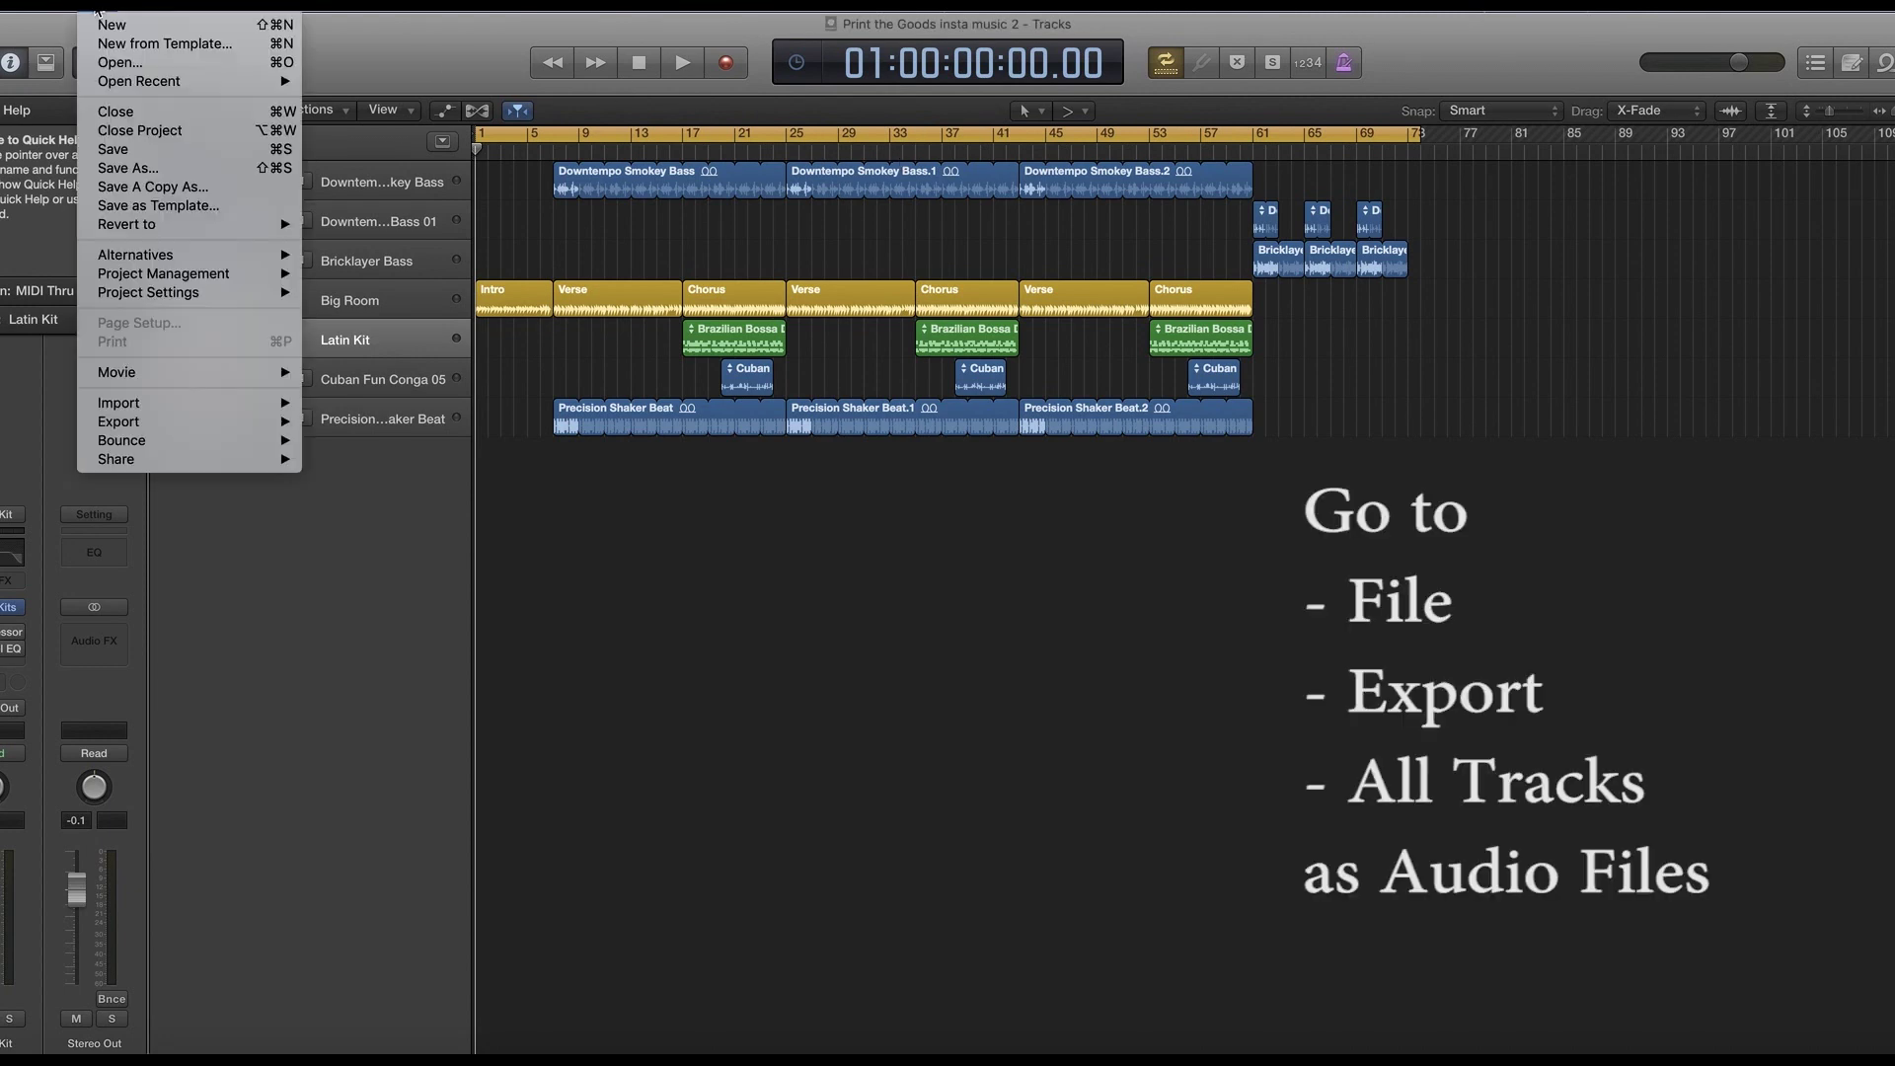
mouse_move(181, 443)
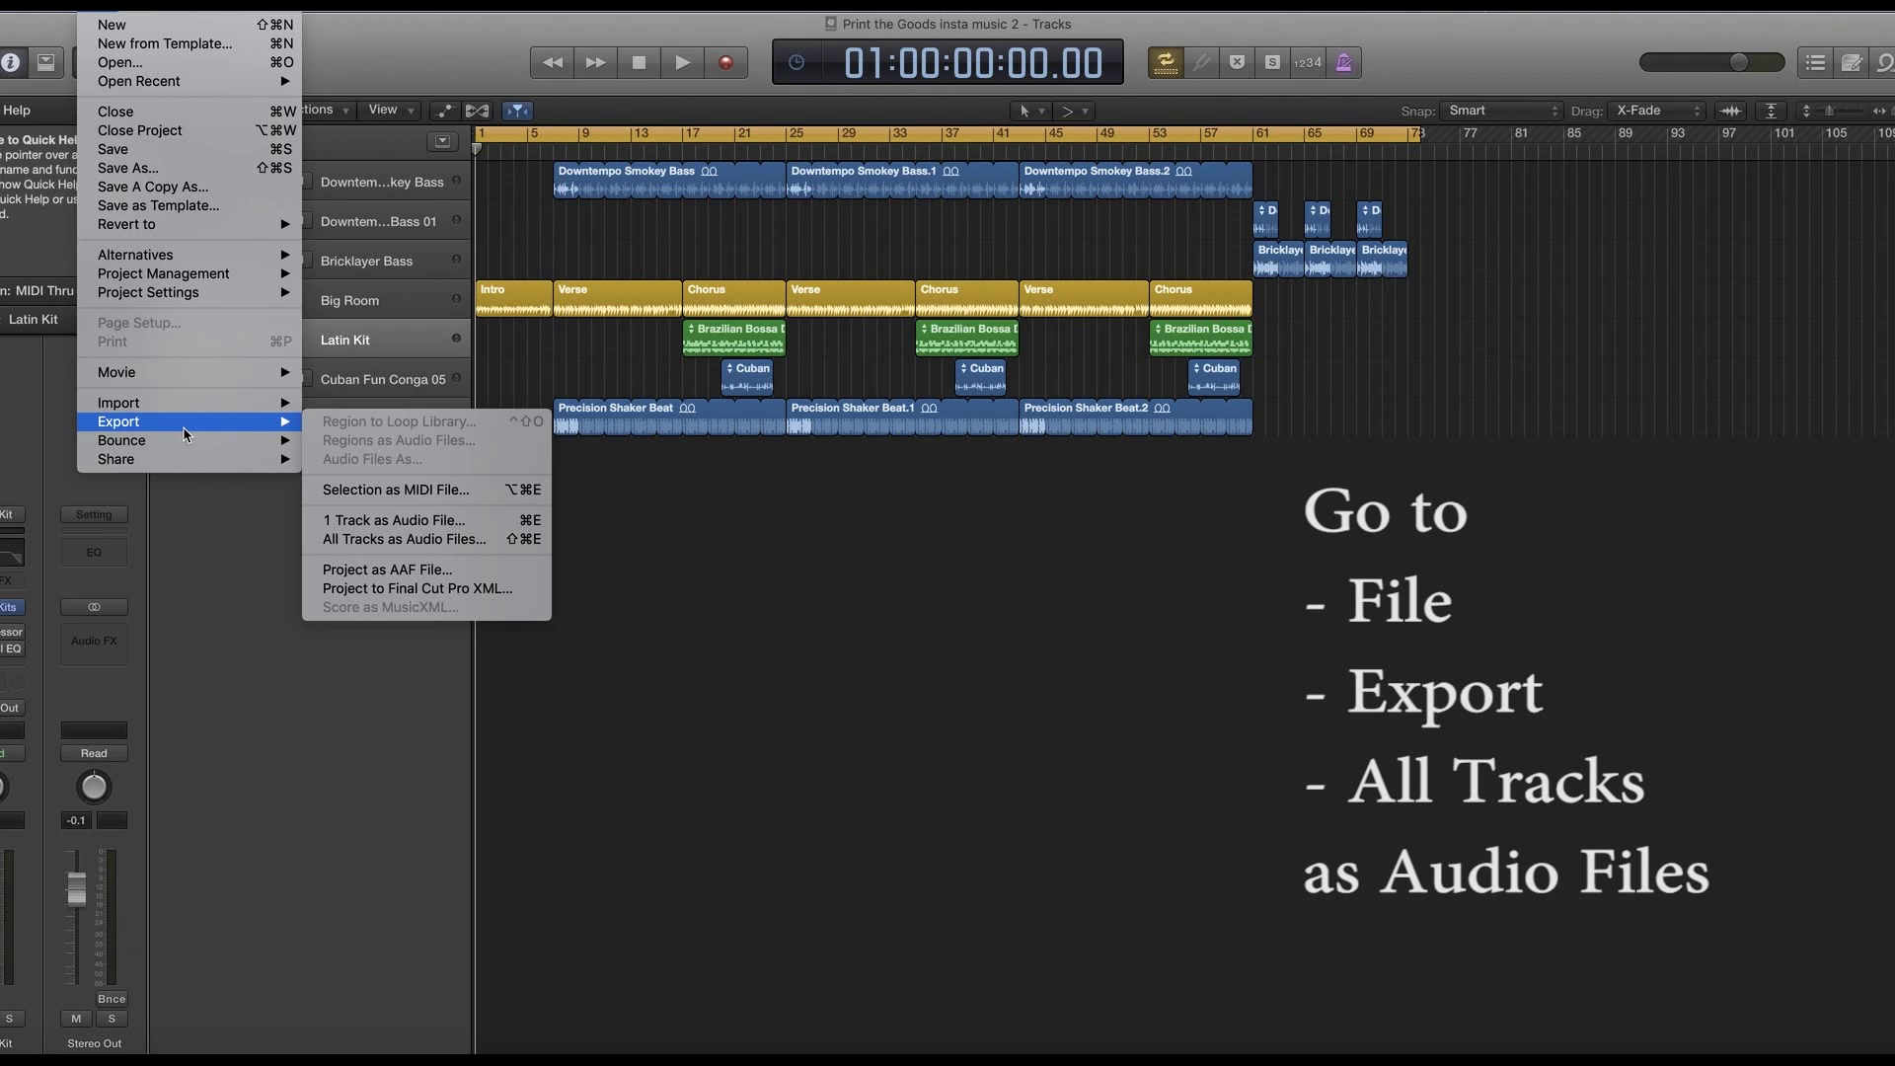
left_click(415, 539)
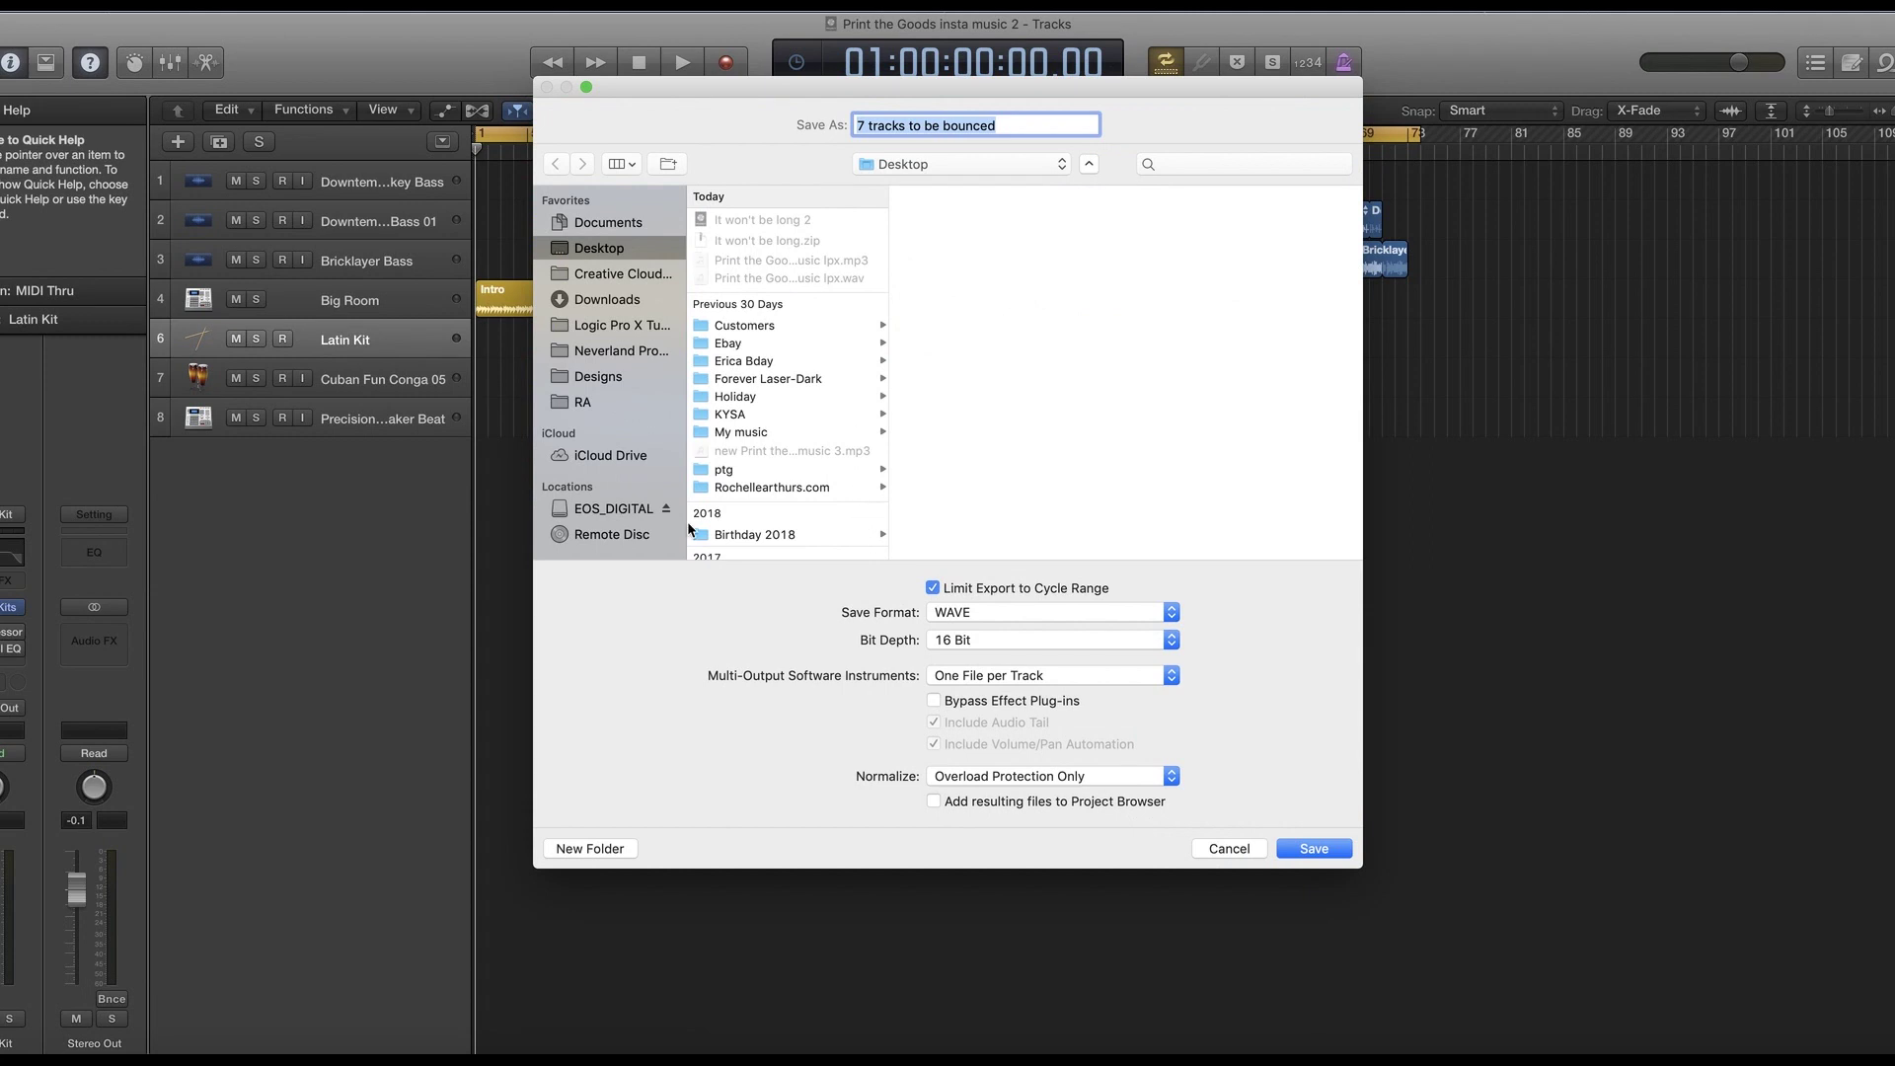
- Create a new Desktop folder named Producer J for the exported tracks
left_click(609, 851)
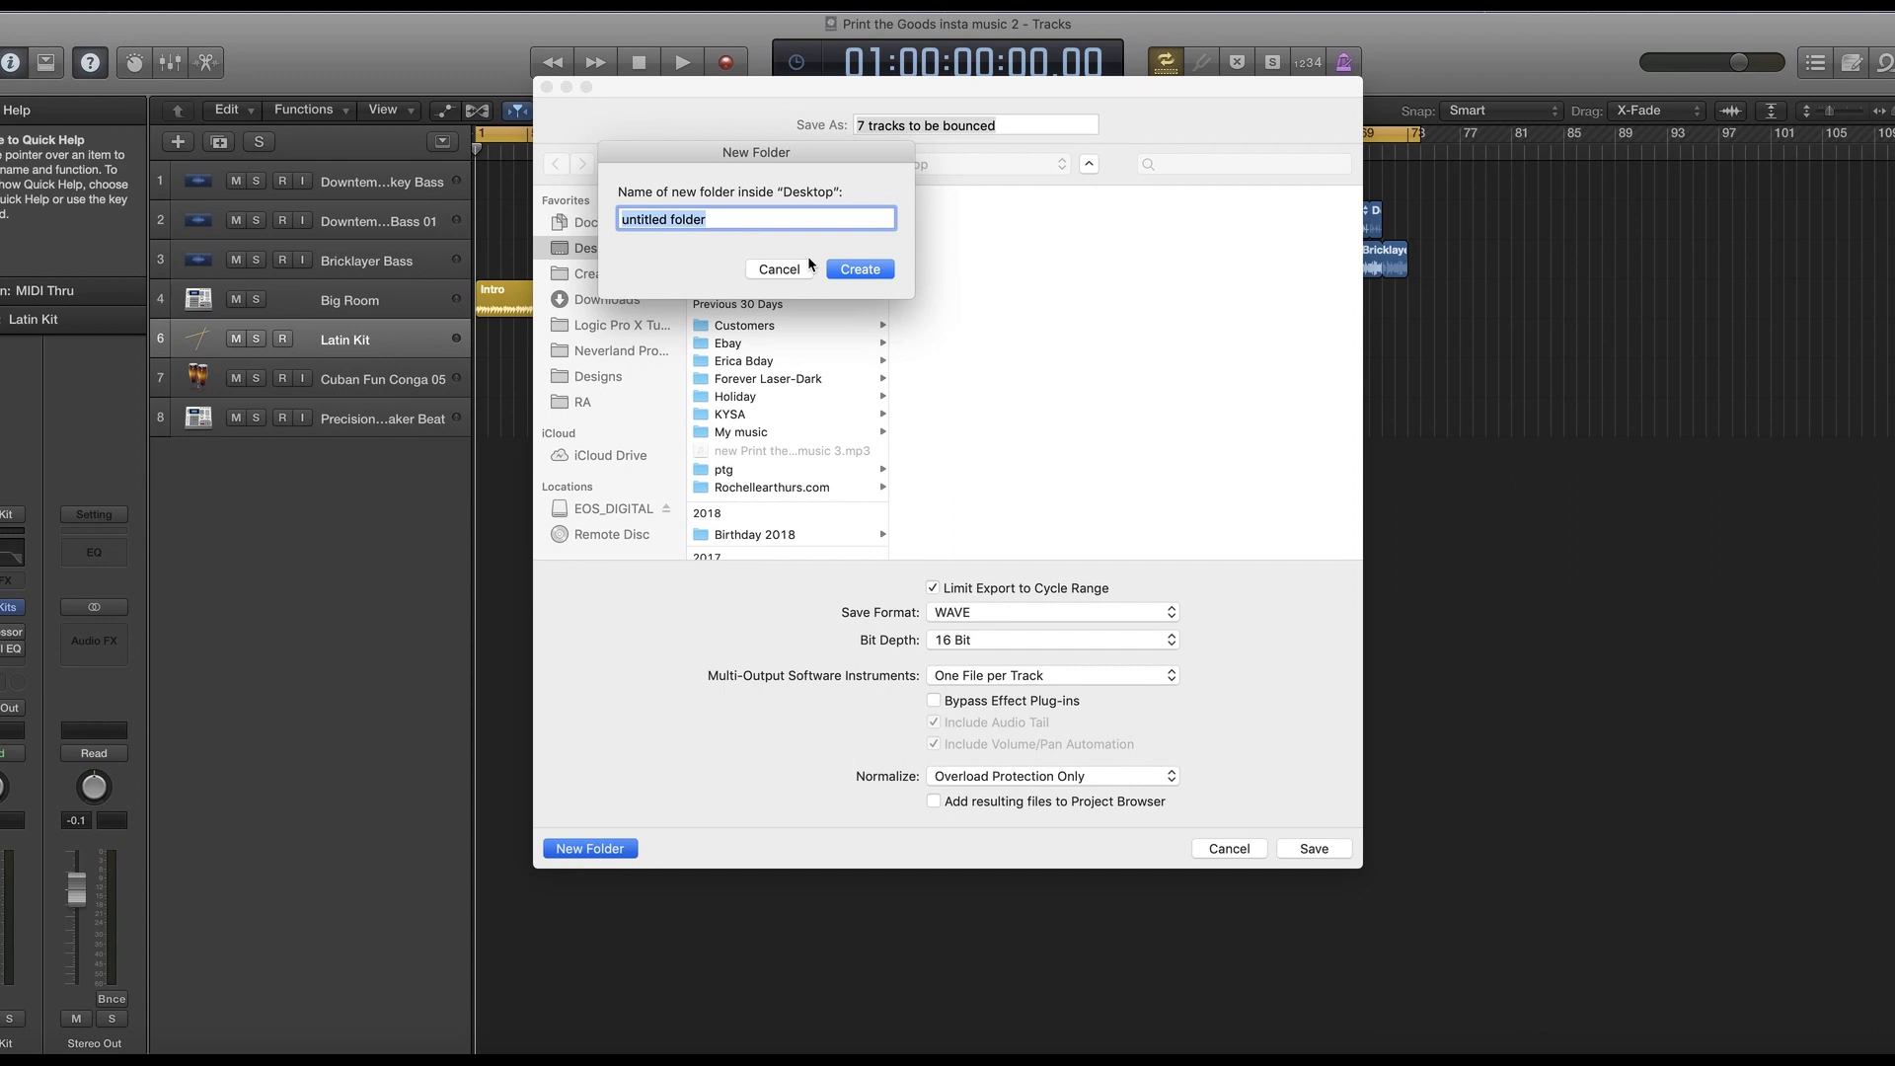
type("Procud")
left_click(860, 271)
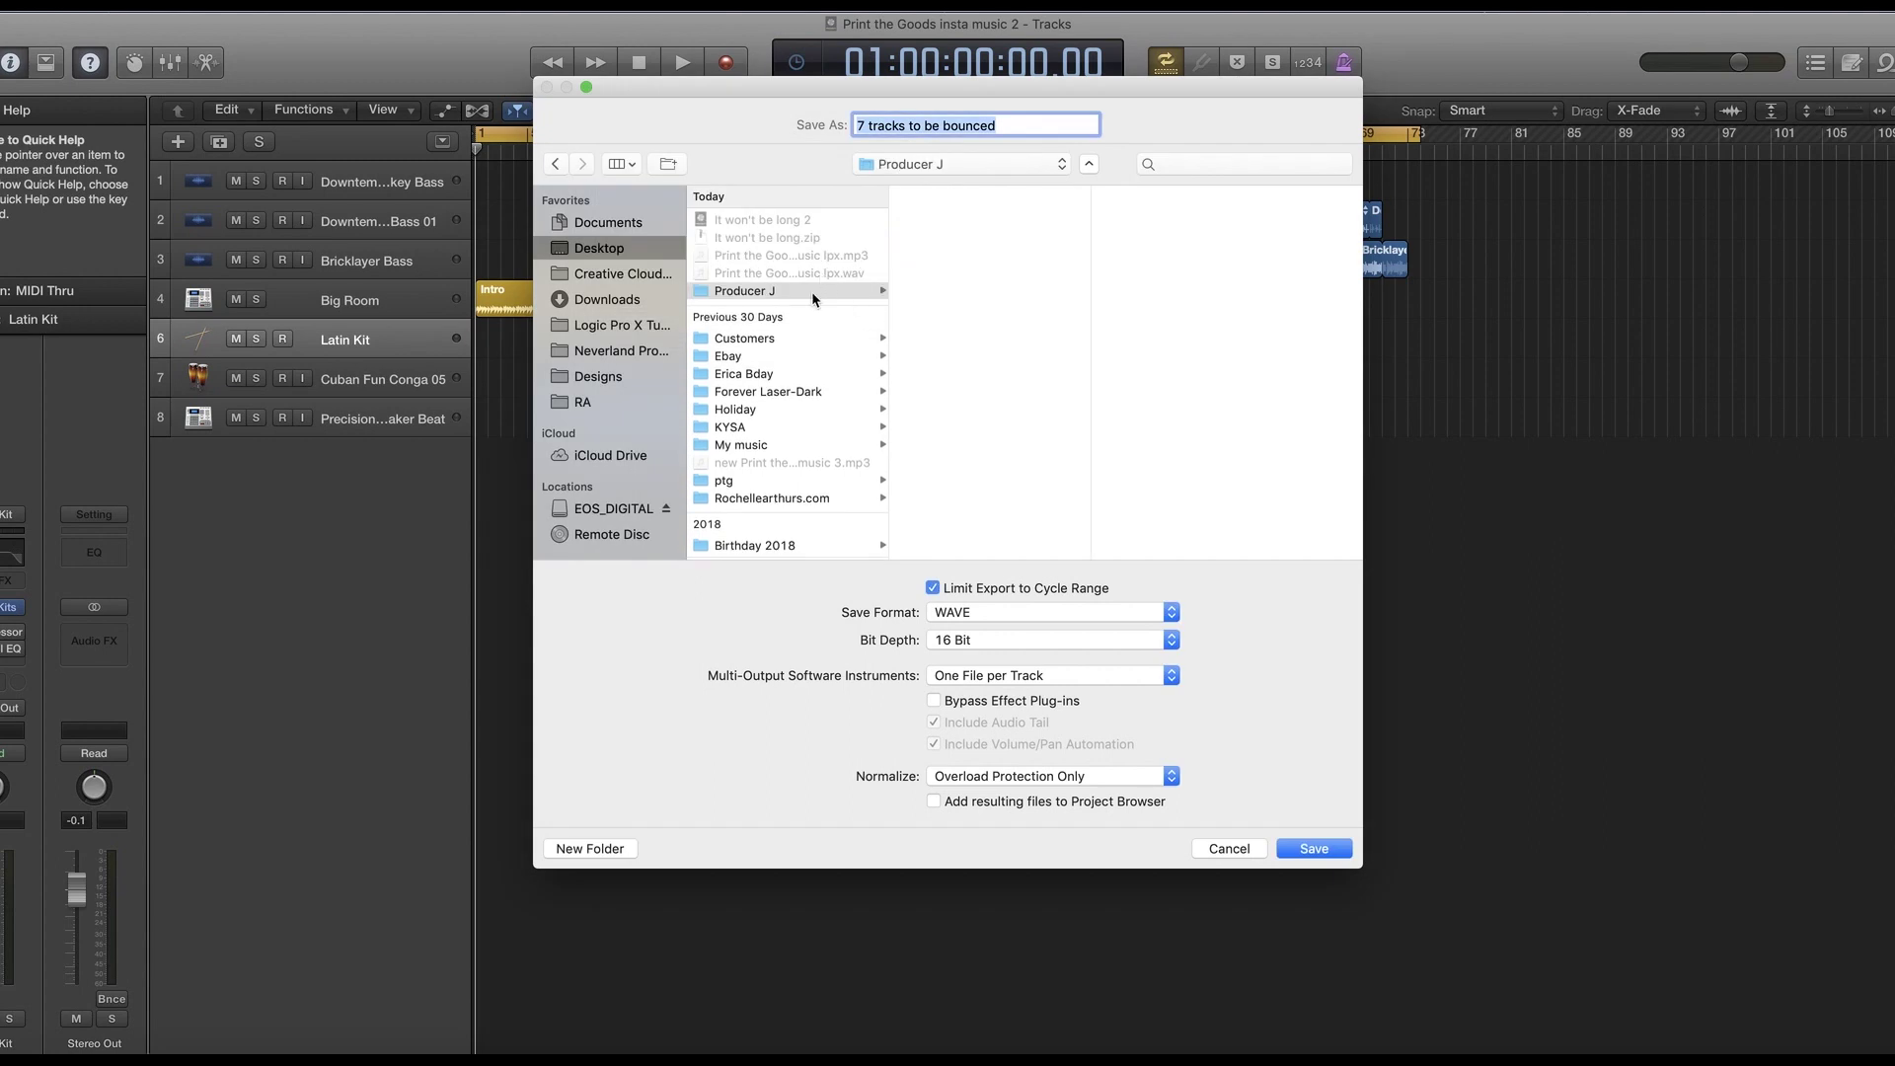
- Export all tracks as 16-bit WAVE files into the Producer J folder
left_click(811, 291)
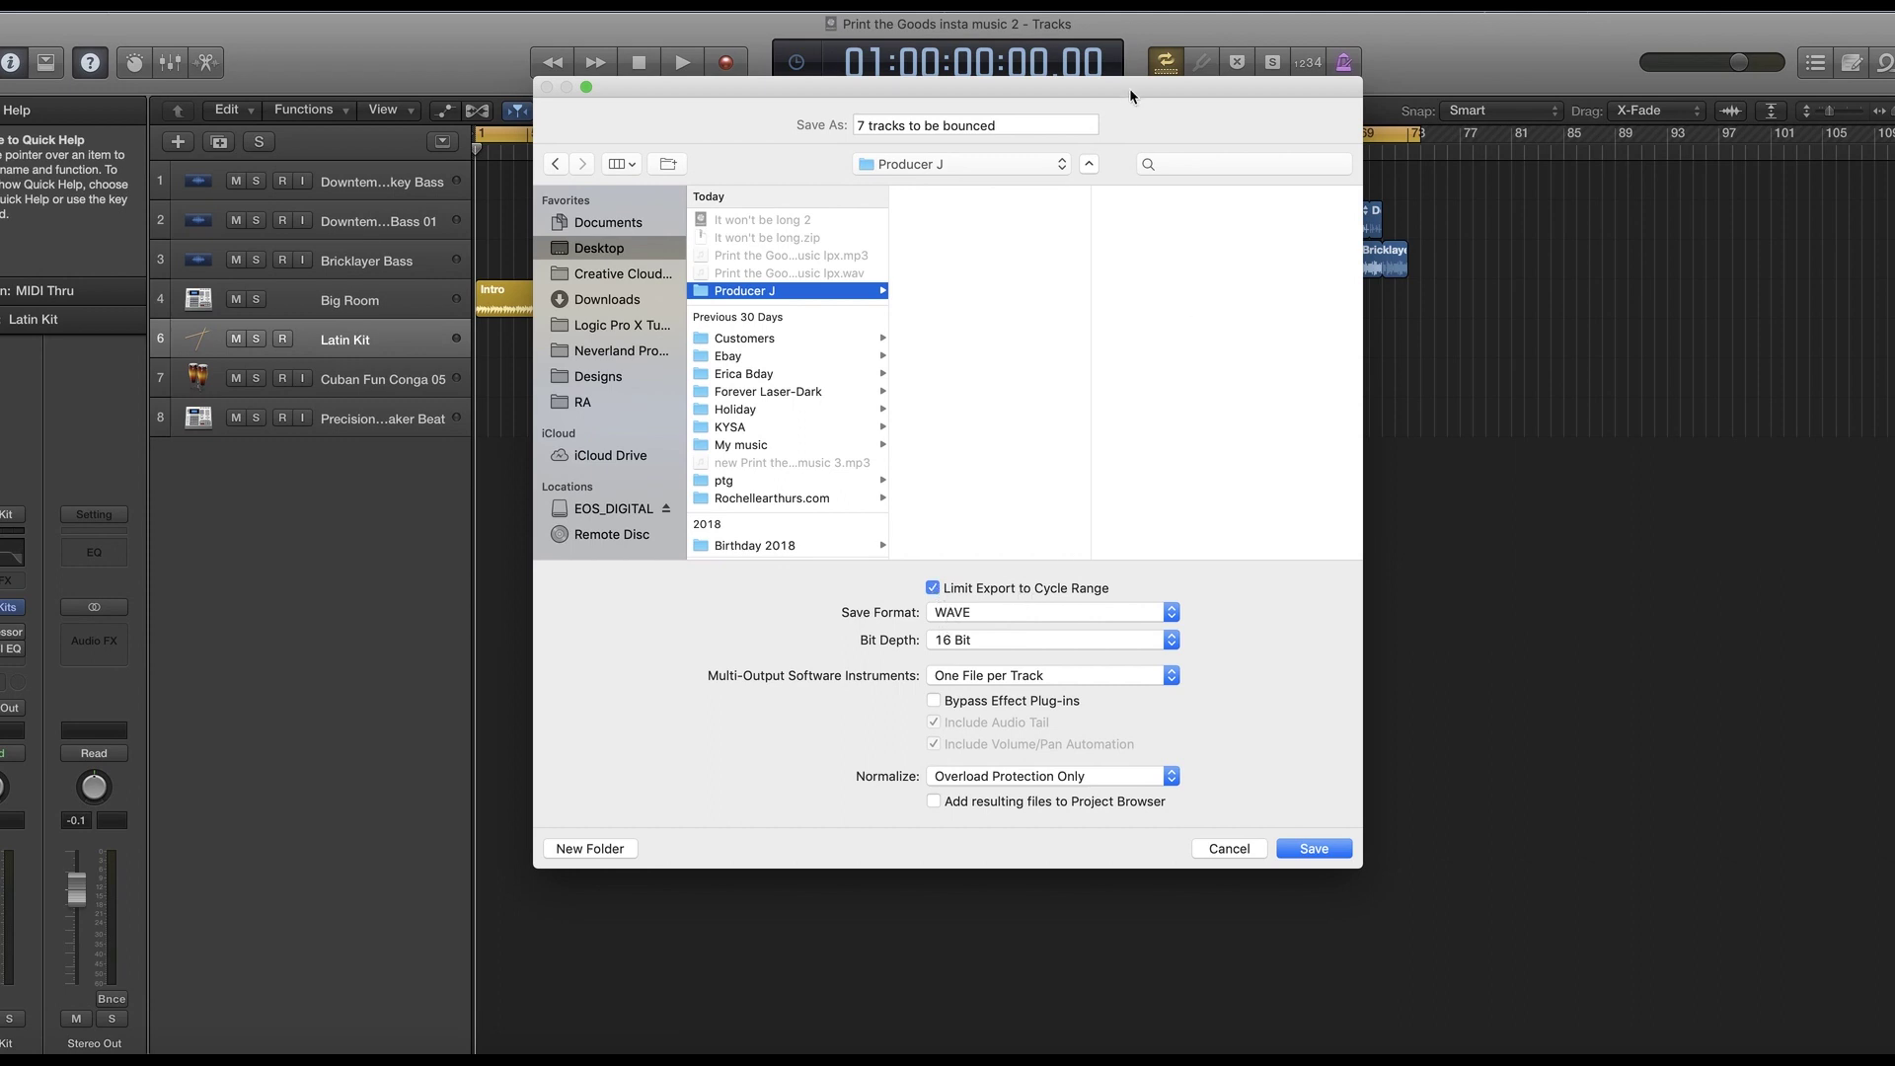
left_click_drag(1129, 87, 1139, 312)
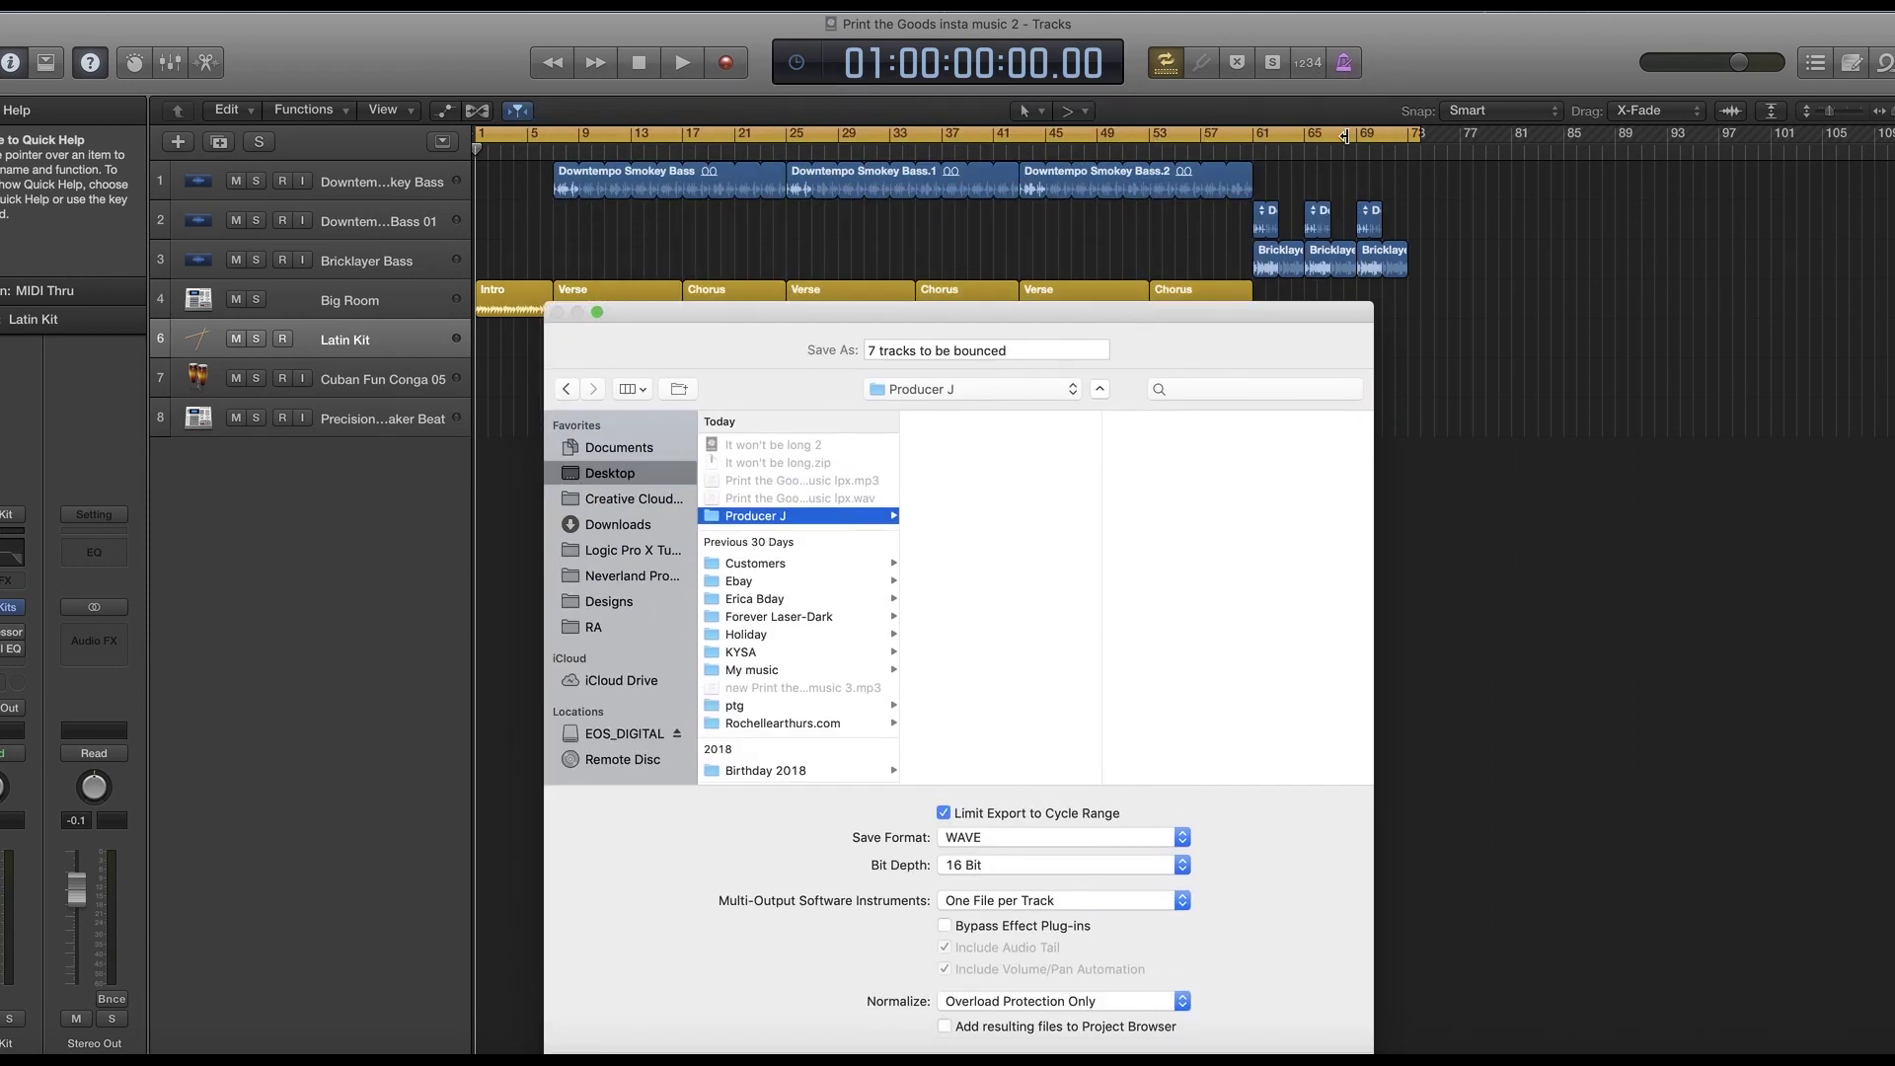
left_click_drag(989, 316, 1002, 189)
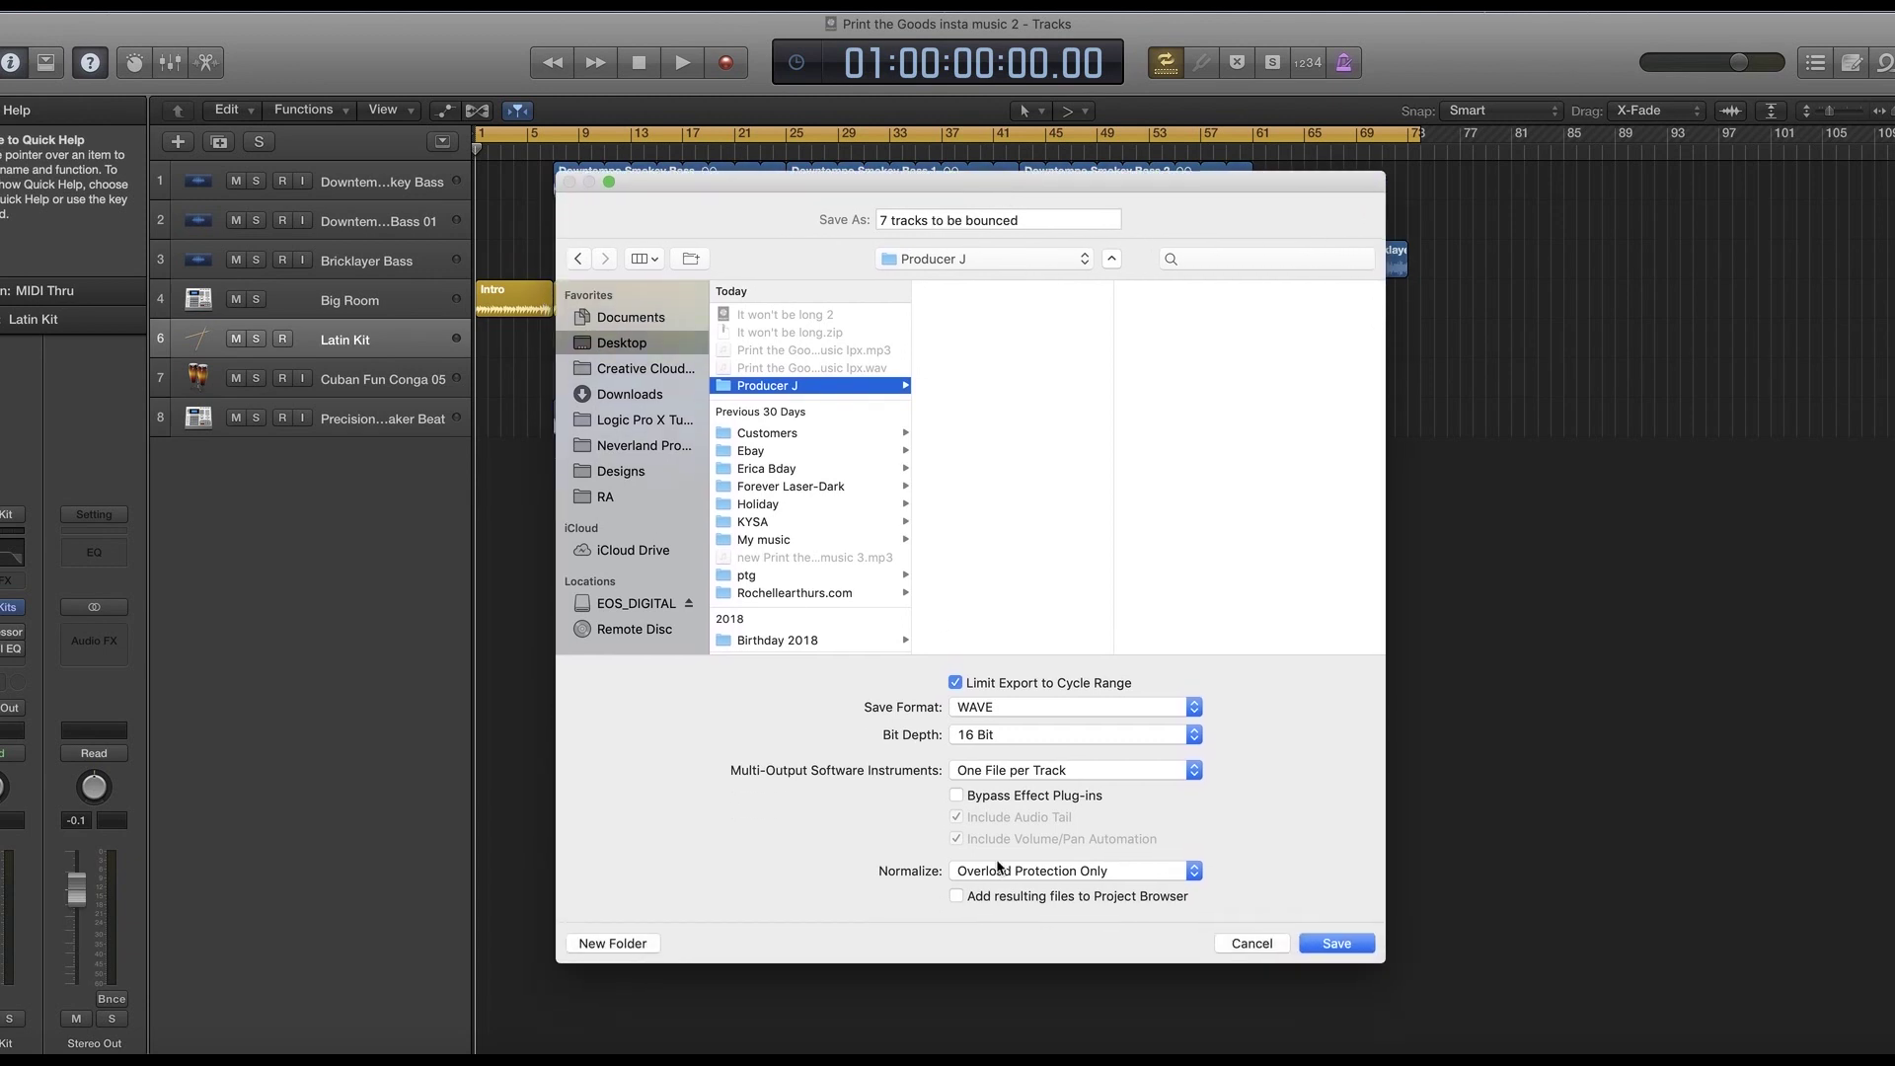
left_click(1194, 739)
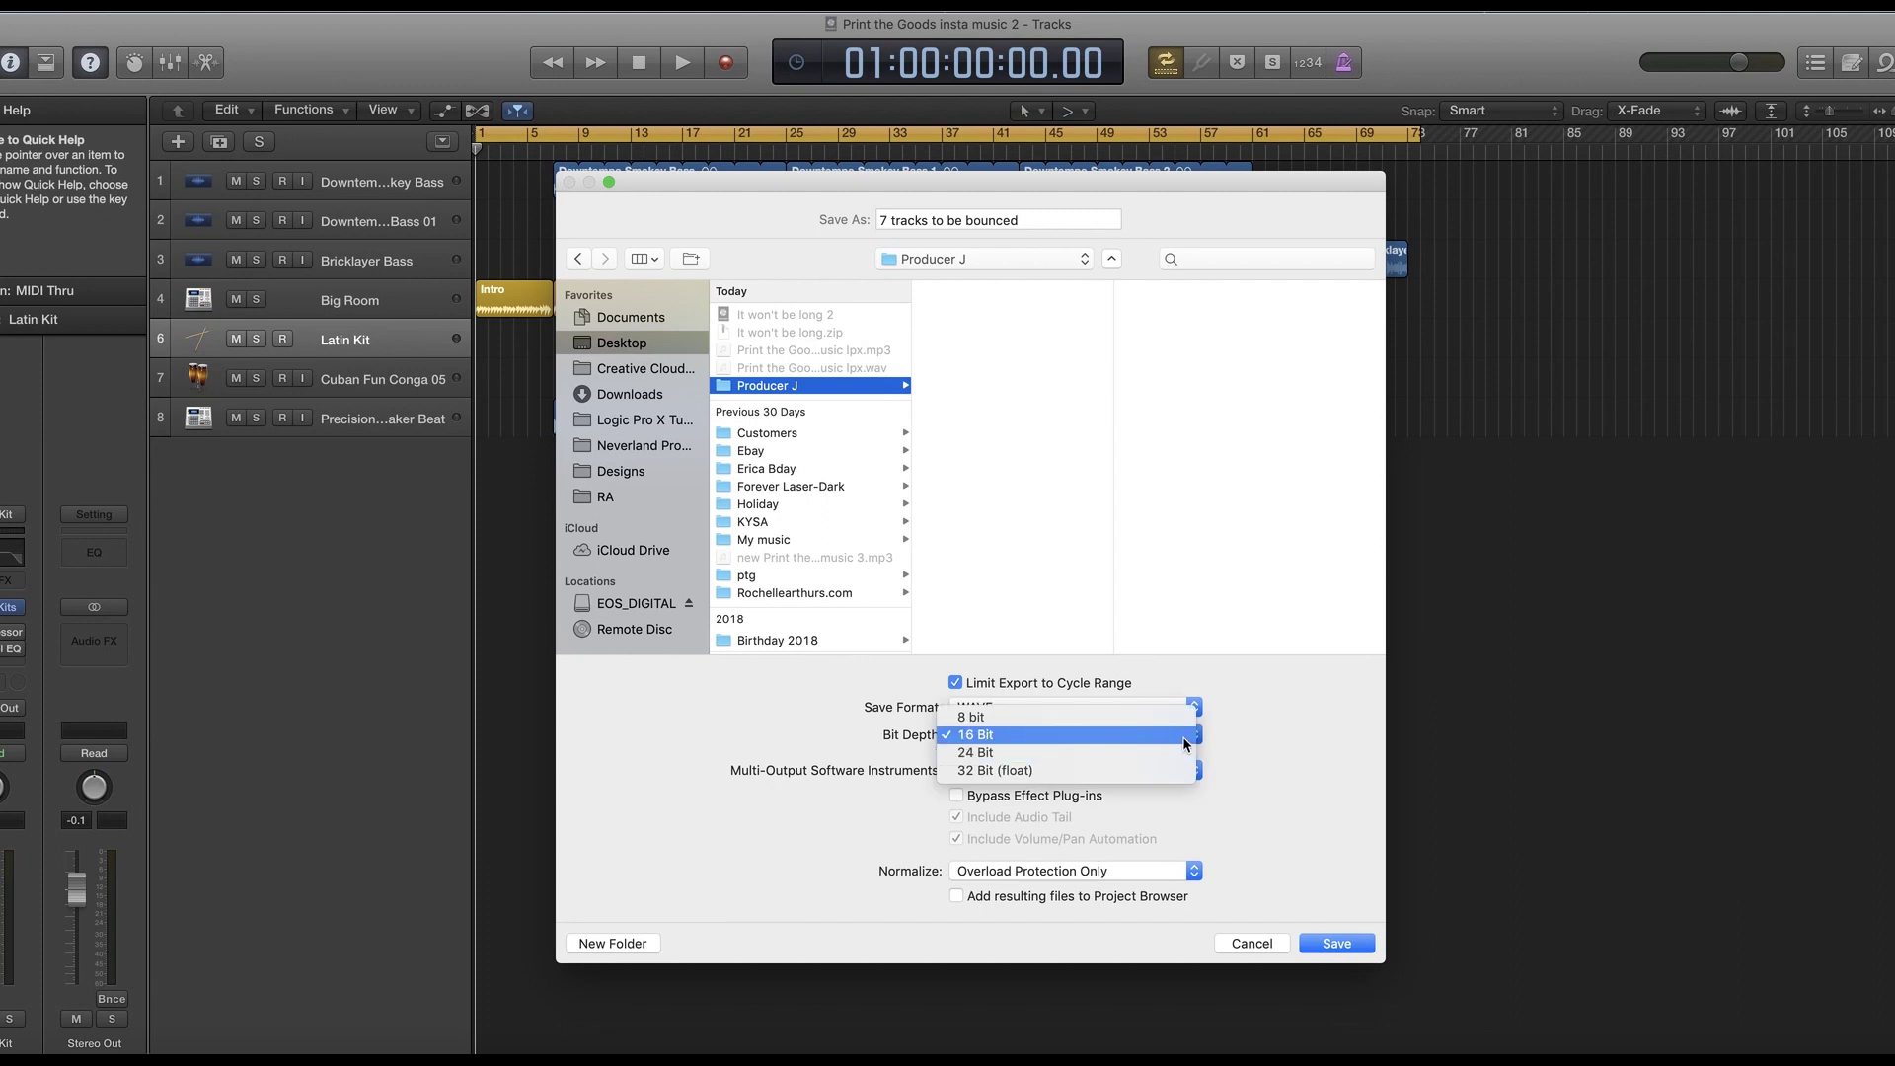
left_click(1182, 736)
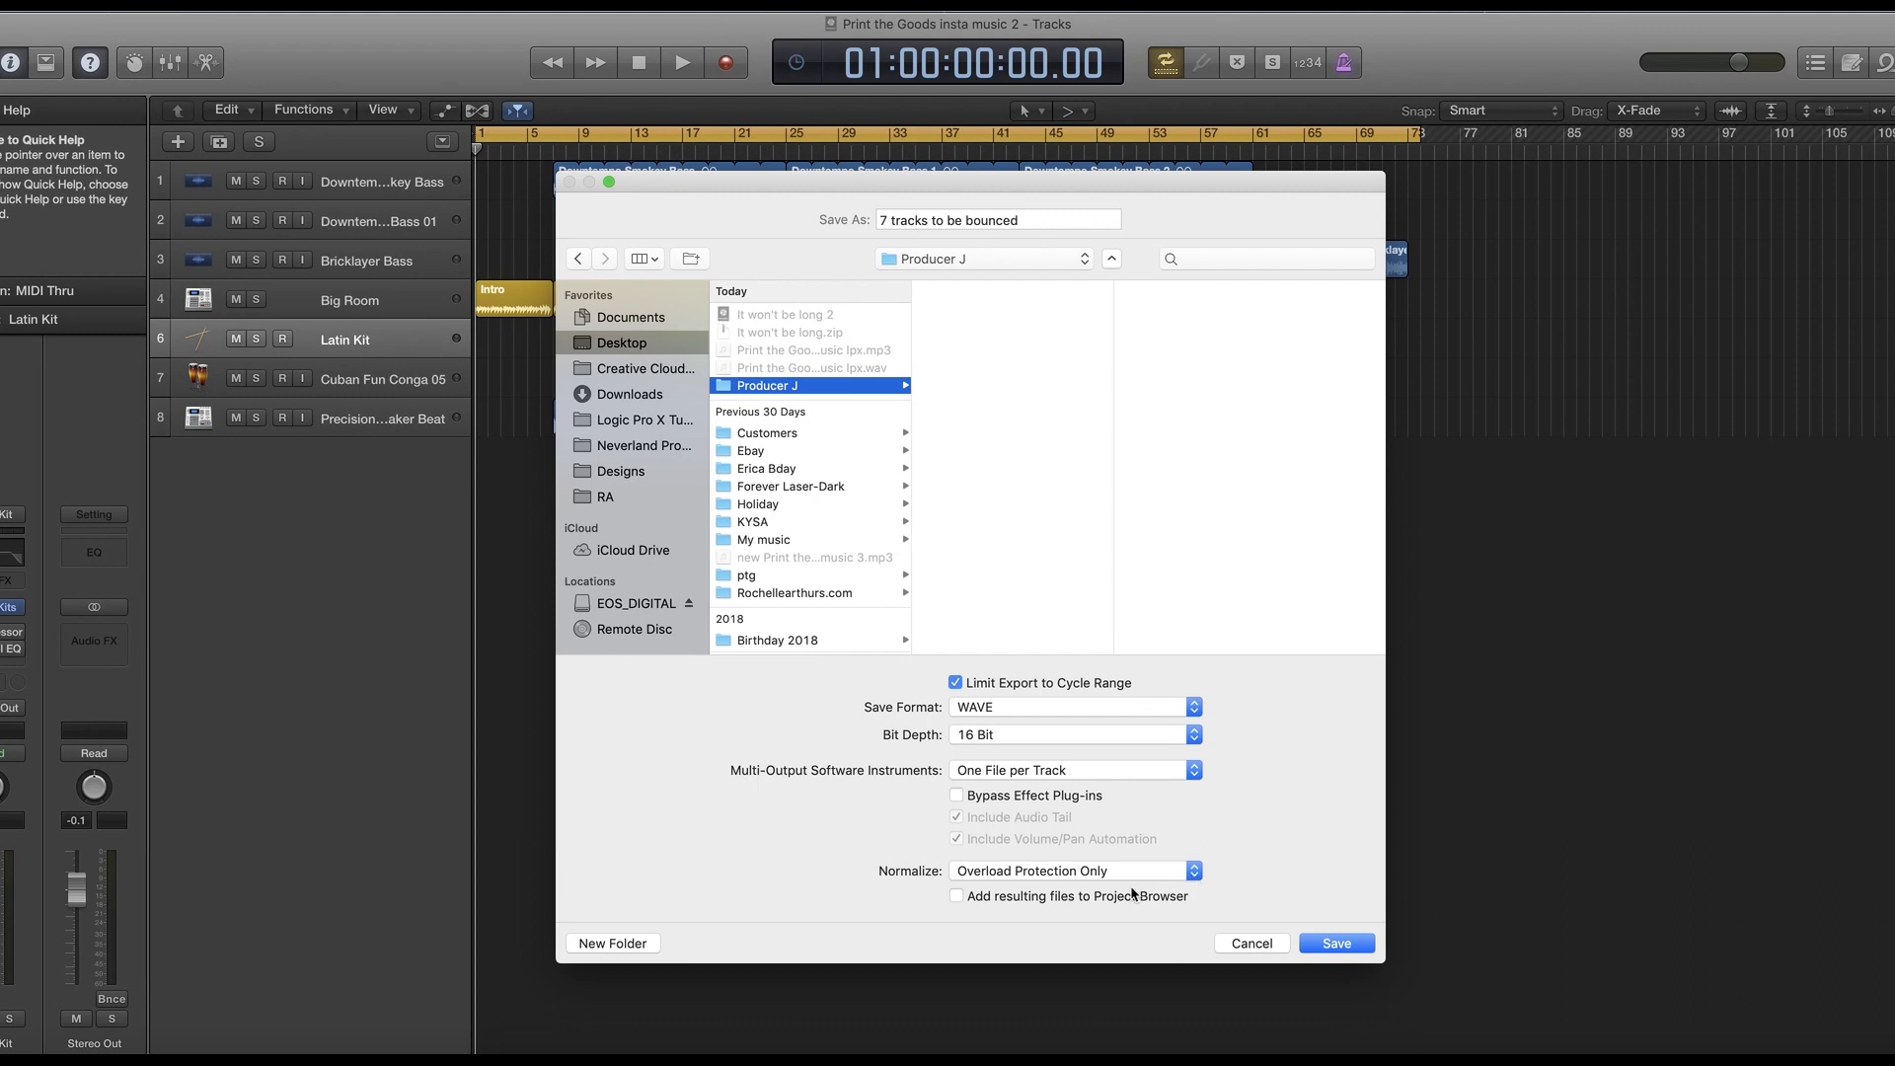
left_click(1352, 949)
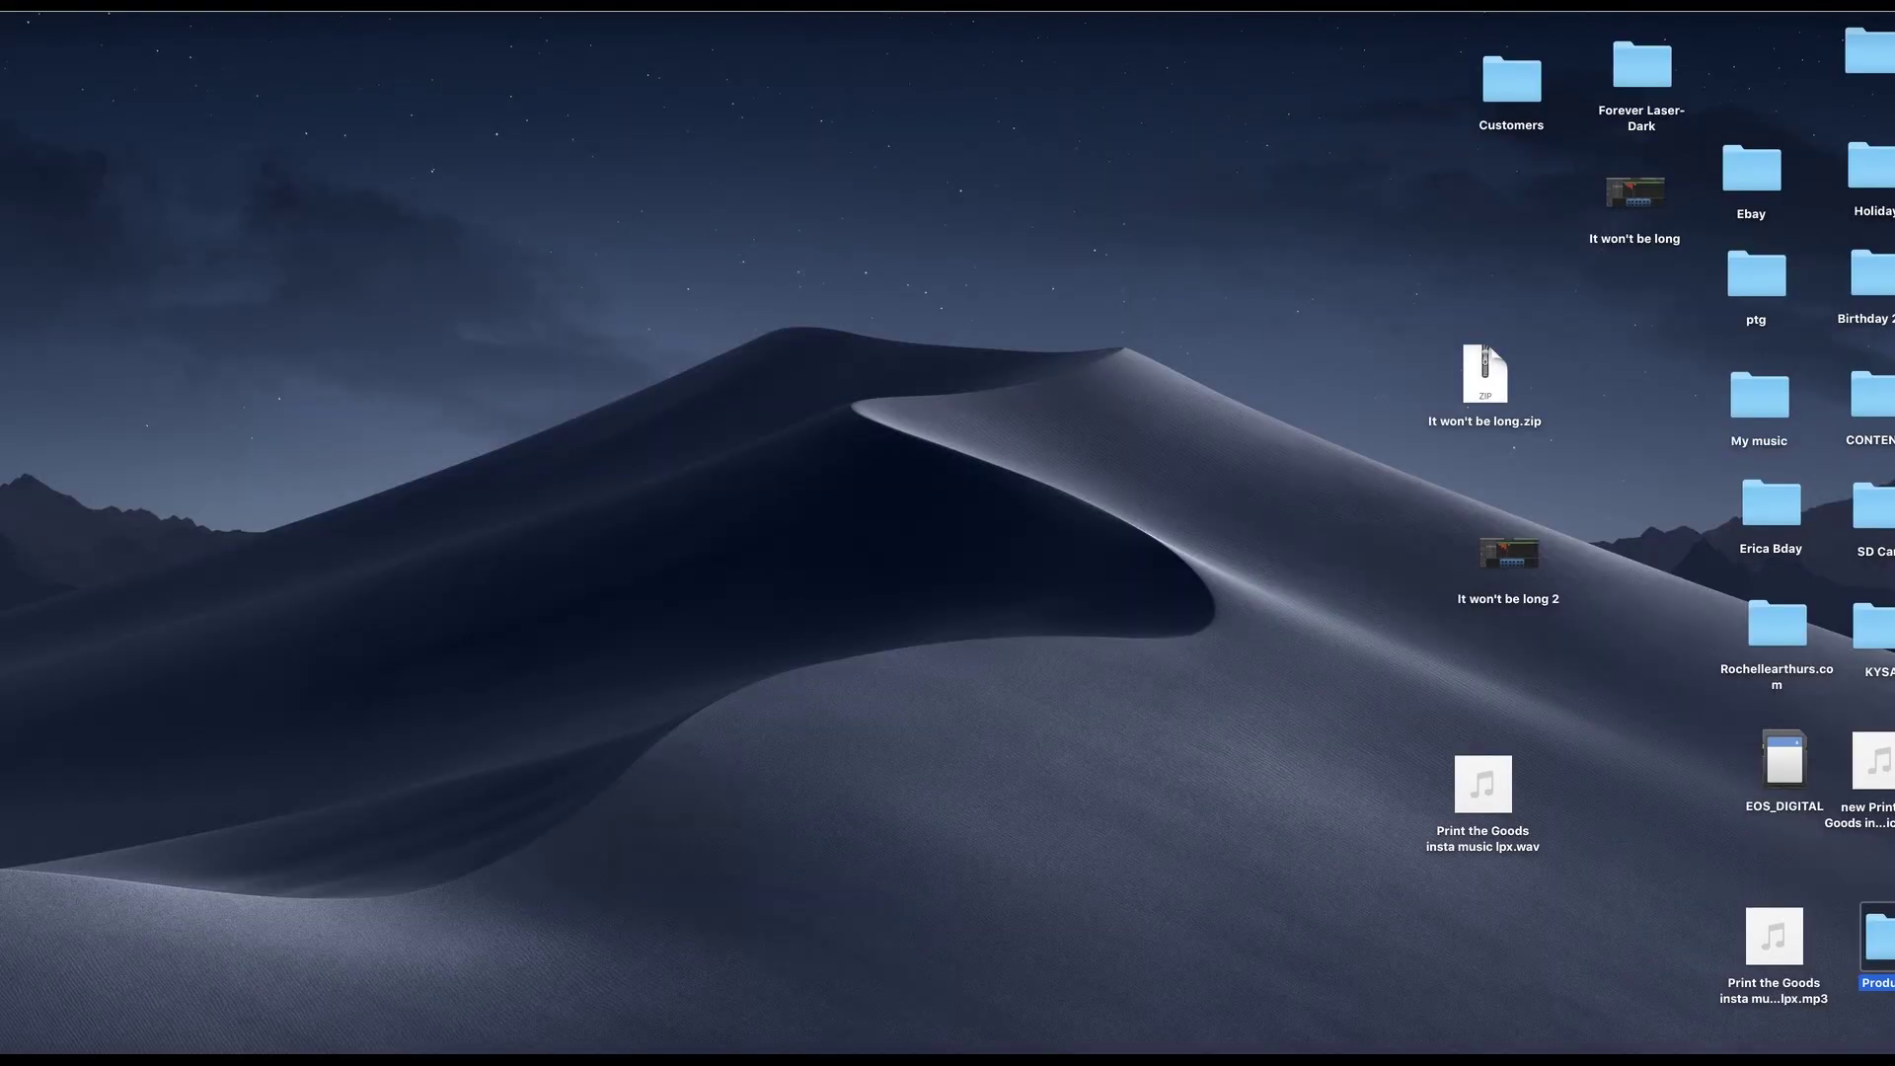
- Open the Producer J folder to check the seven exported WAV files, then close its window
key("super+o")
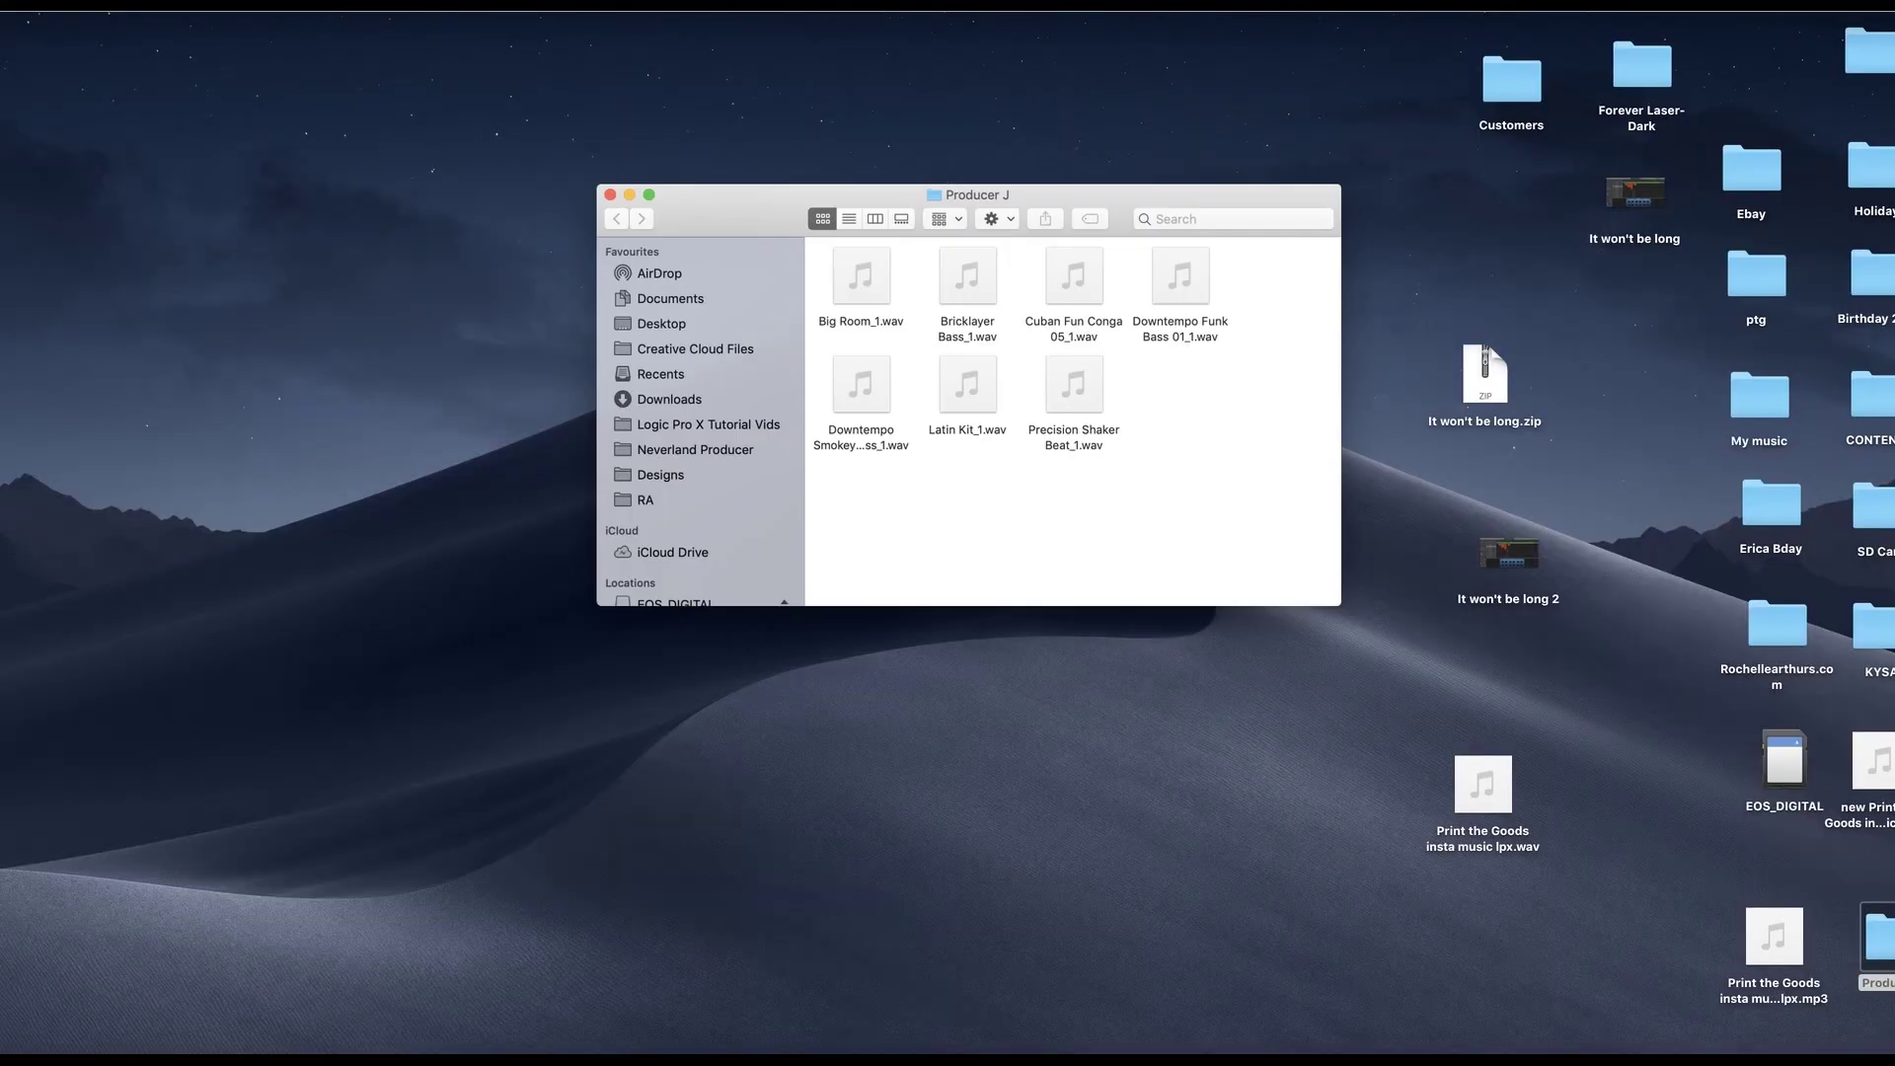
mouse_move(930, 390)
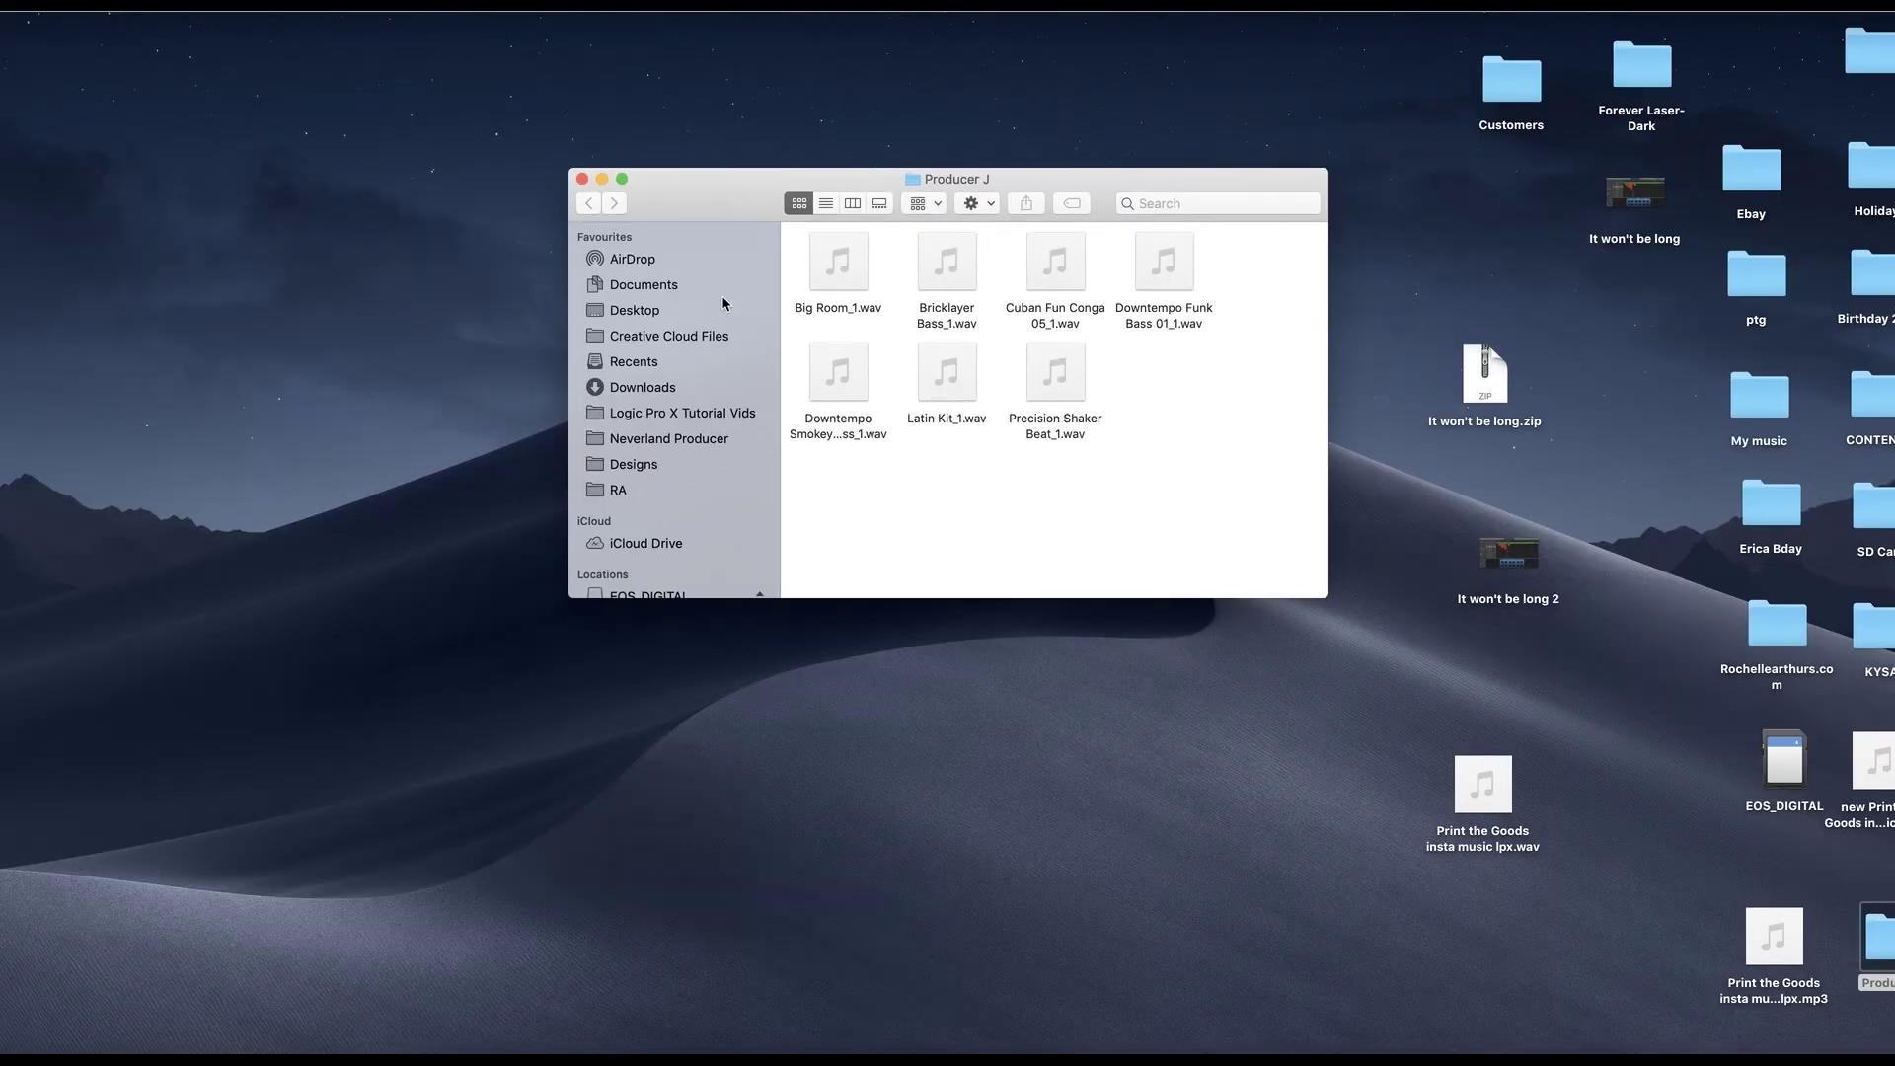
left_click(582, 179)
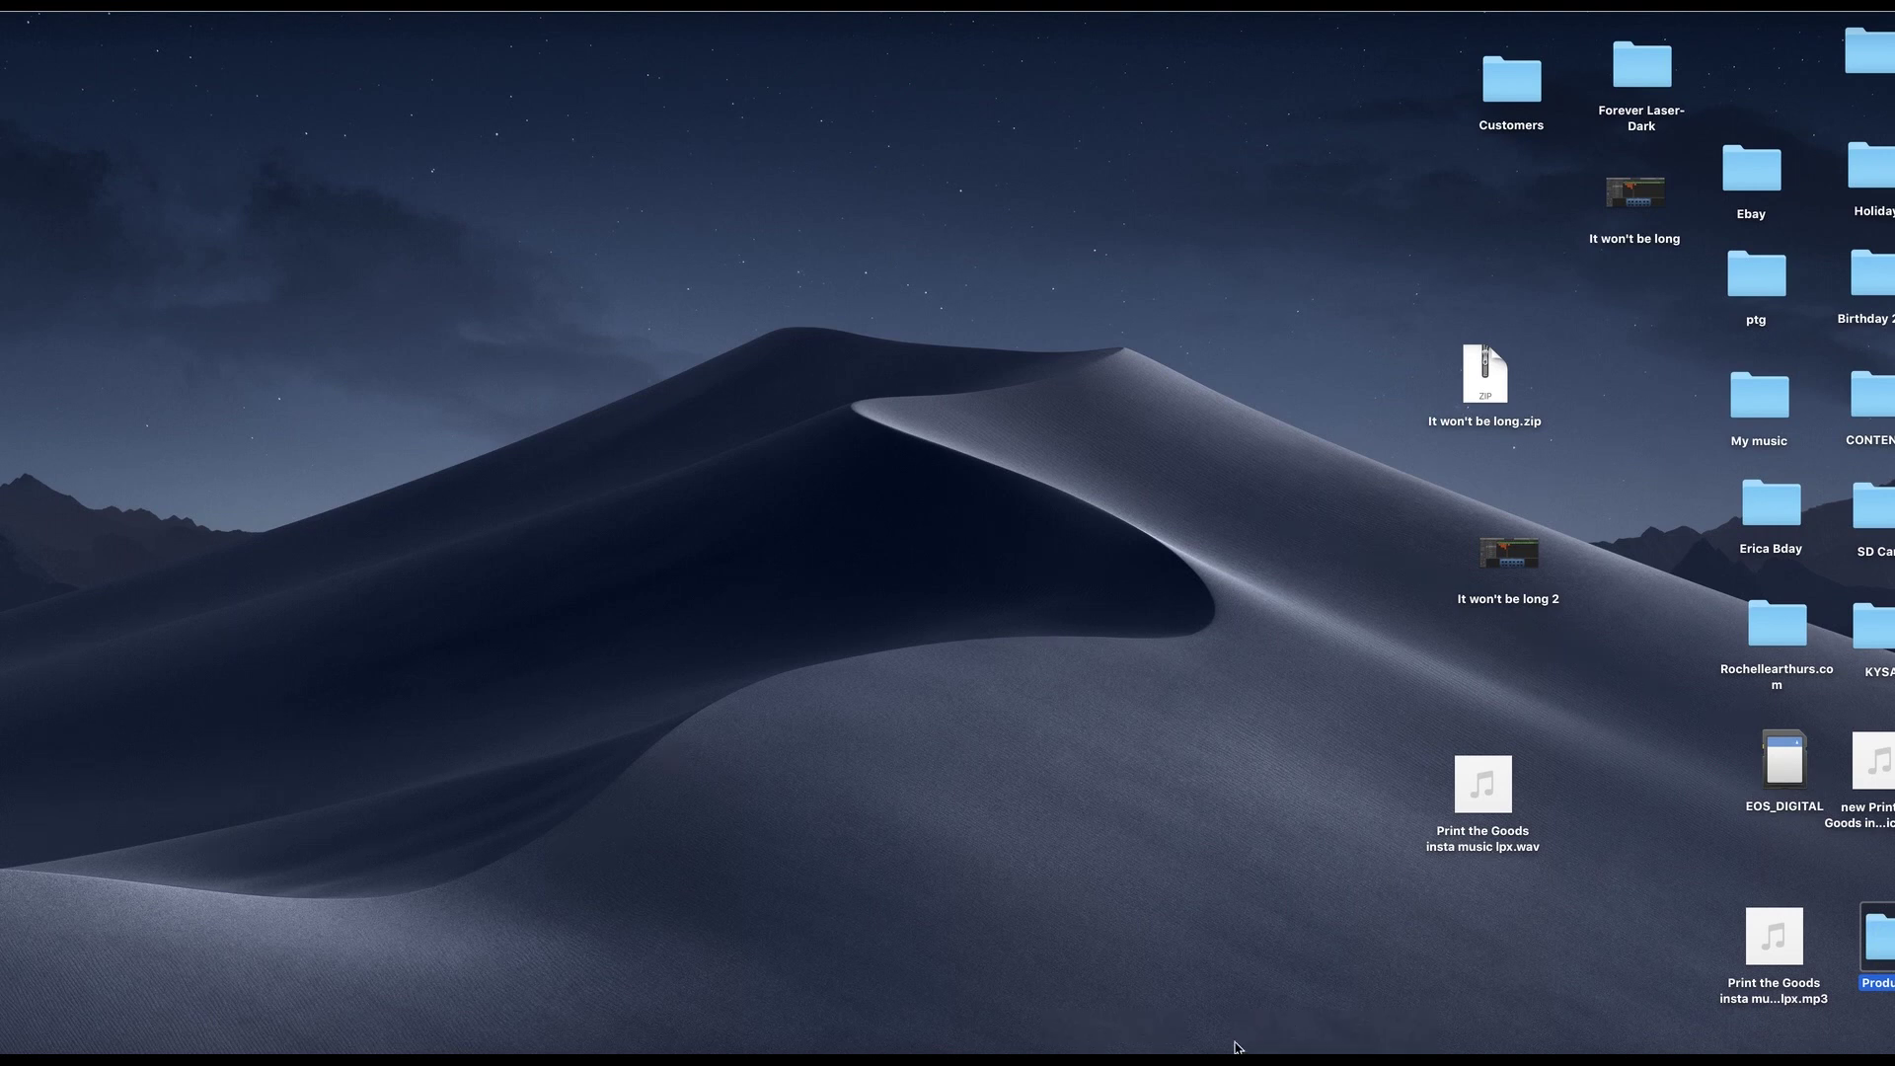
- Reopen the Producer J folder on the desktop to show the exported track WAVs
double_click(1891, 957)
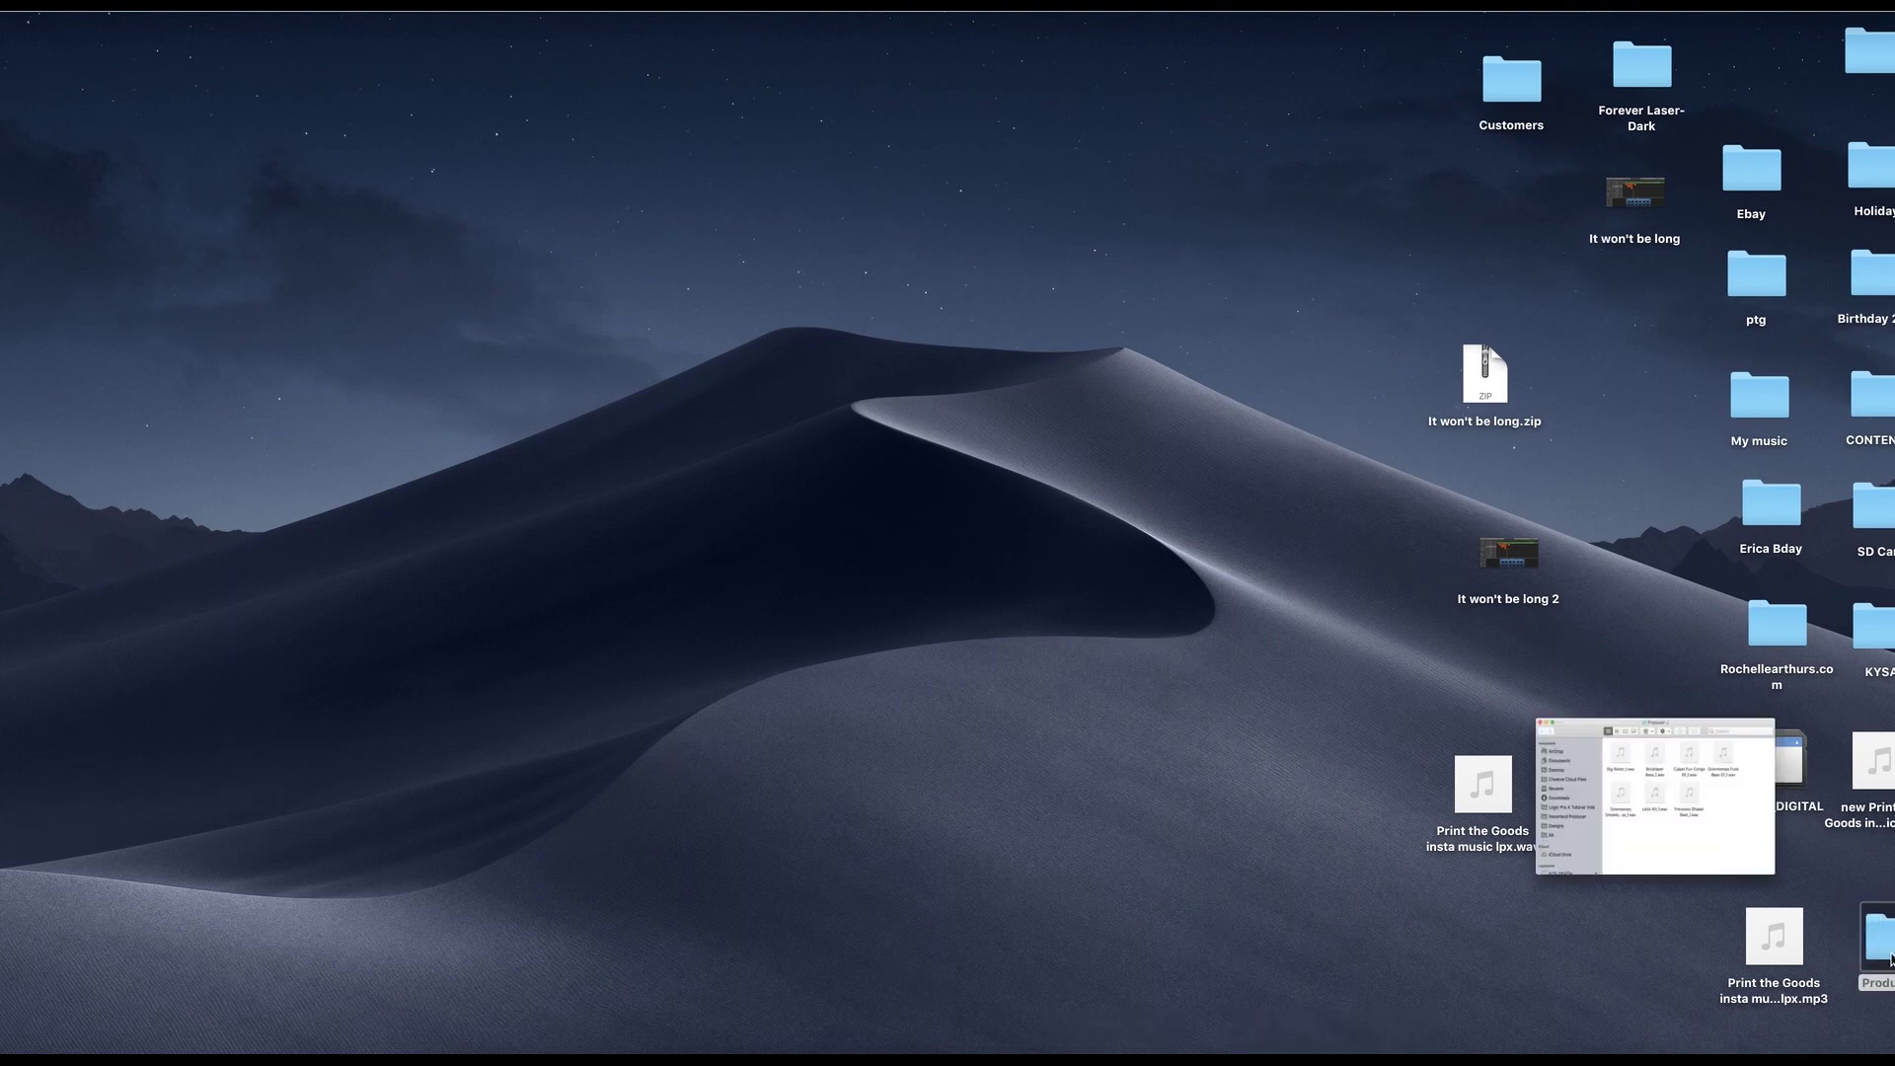